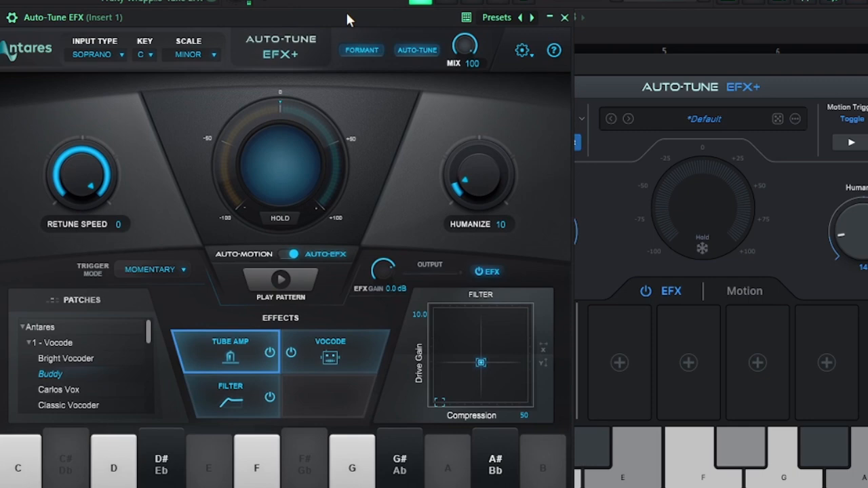
{"action": "left_click_drag", "start_coordinate": [616, 66], "coordinate": [578, 56]}
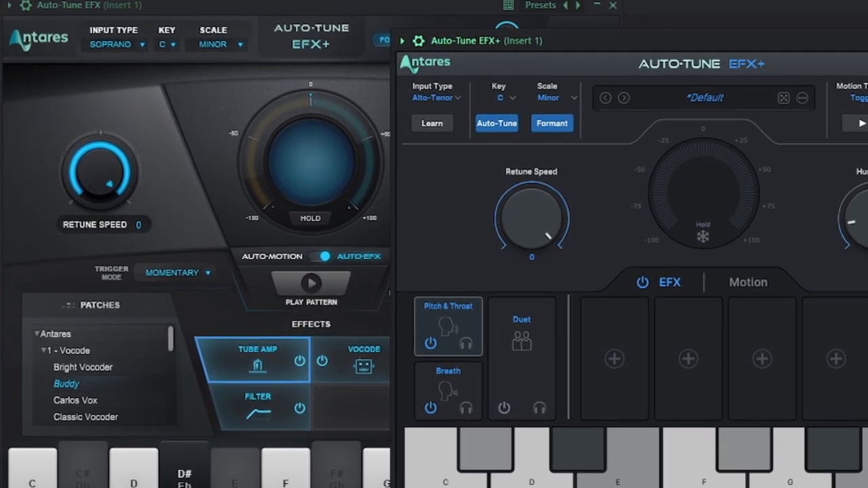
{"action": "left_click_drag", "start_coordinate": [641, 41], "coordinate": [611, 26]}
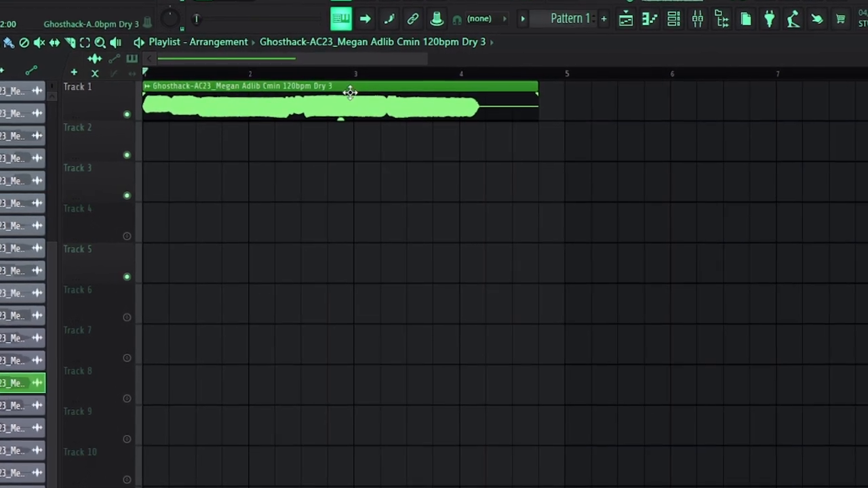
Open the channel settings of the vocal clip on Track 1 and bring up the mixer
{"action": "double_click", "coordinate": [357, 88]}
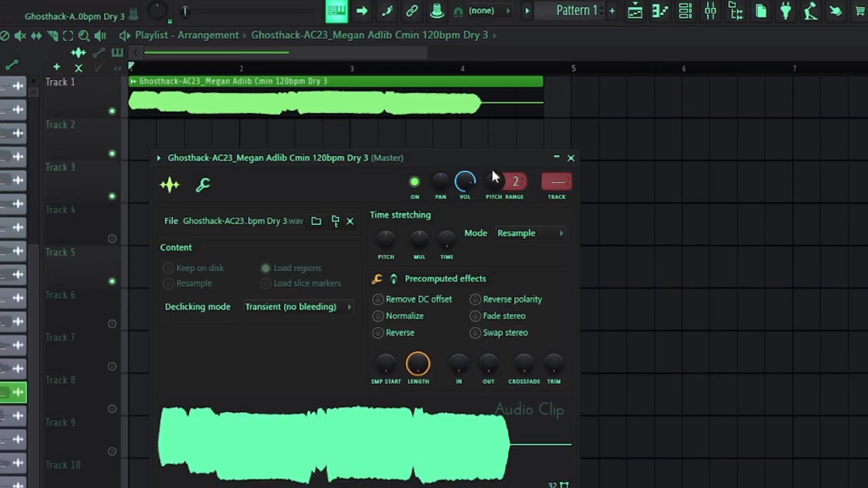
{"action": "left_click", "coordinate": [722, 6]}
{"action": "left_click_drag", "start_coordinate": [348, 142], "coordinate": [492, 142]}
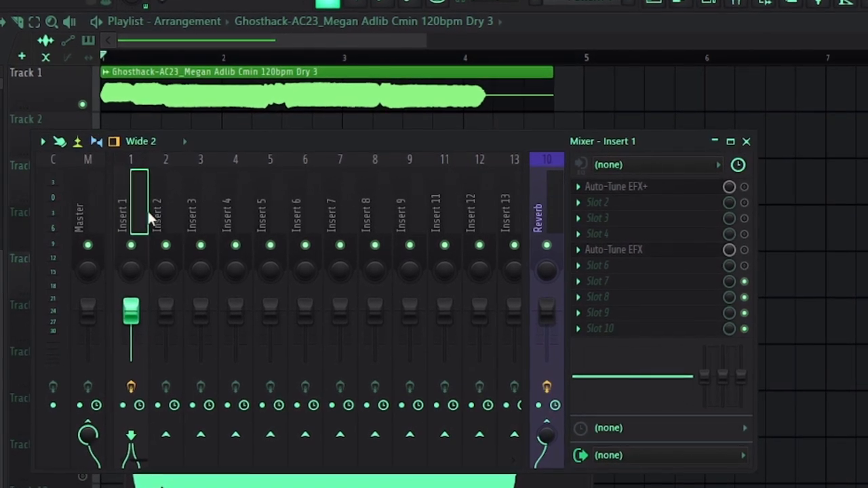
Examine the ValhallaVintageVerb settings on the Reverb mixer track
{"action": "left_click", "coordinate": [546, 213]}
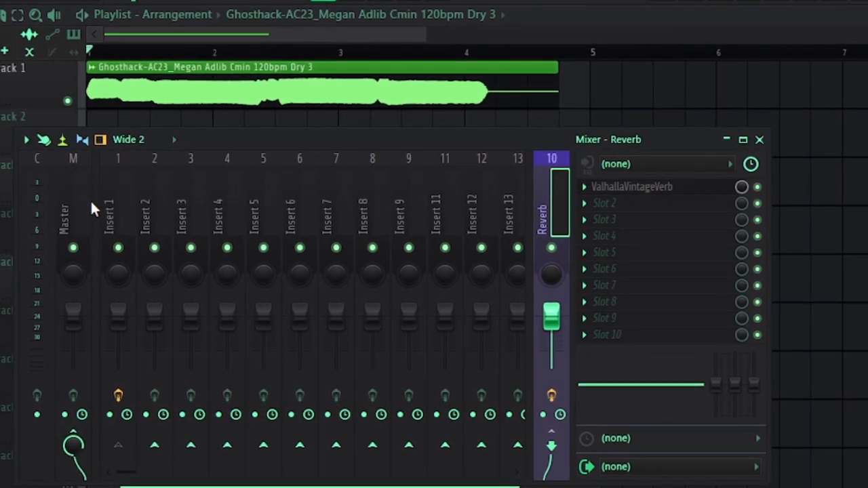
{"action": "left_click", "coordinate": [115, 216]}
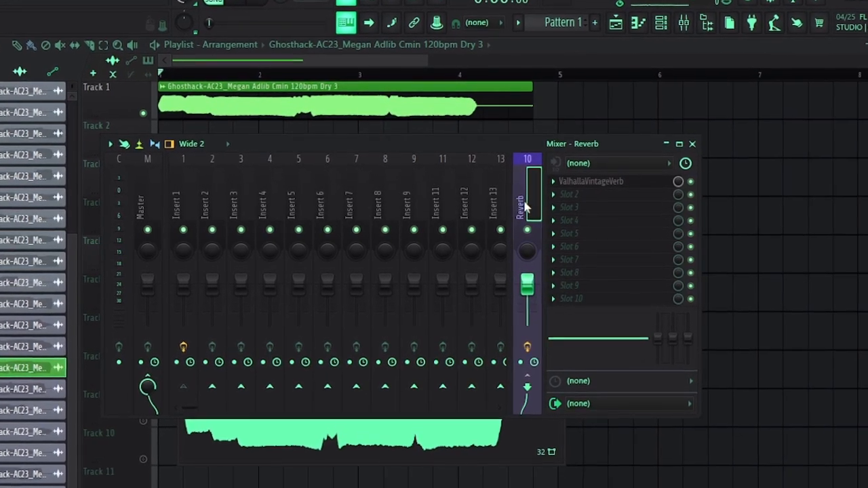
{"action": "left_click", "coordinate": [589, 179]}
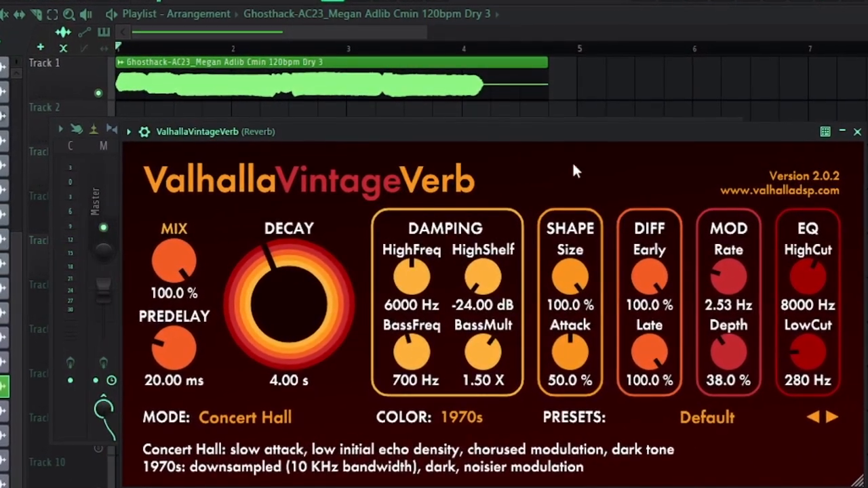
{"action": "left_click", "coordinate": [857, 131]}
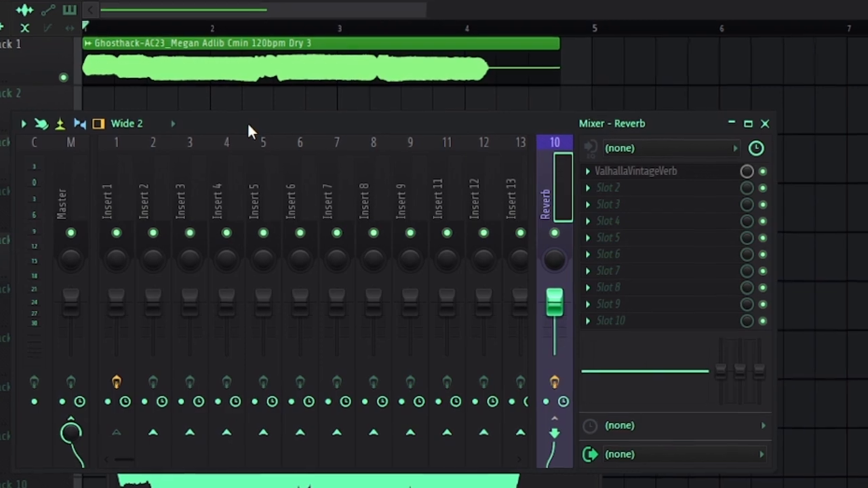
Play the vocal clip through once with only the reverb send, then stop playback
{"action": "key", "text": "space"}
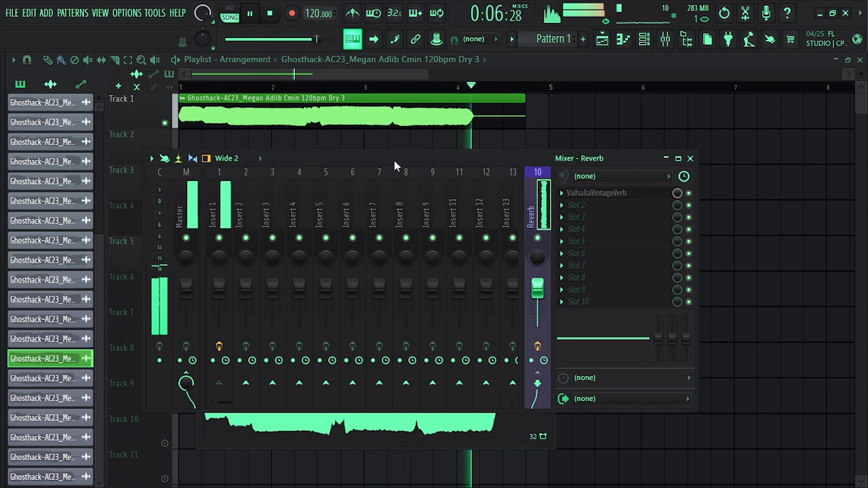
{"action": "key", "text": "space"}
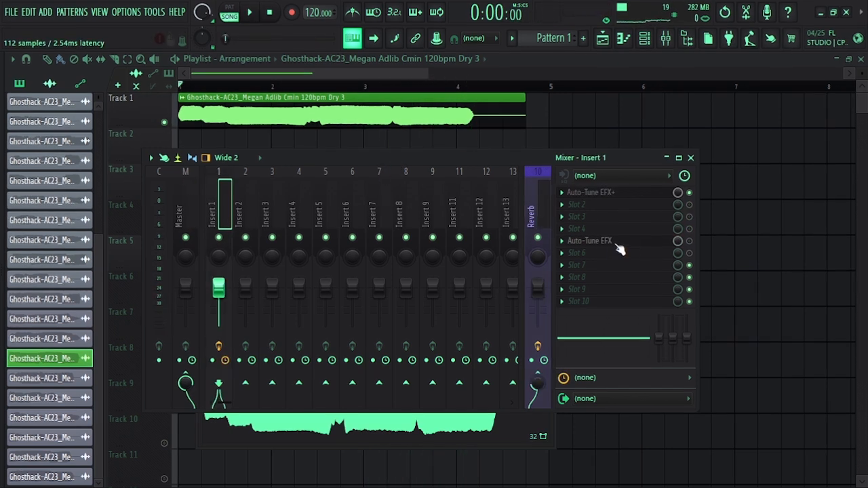
On mixer track Insert 1, enable Auto-Tune EFX instead of Auto-Tune EFX+ and open its plugin window
{"action": "left_click", "coordinate": [689, 242]}
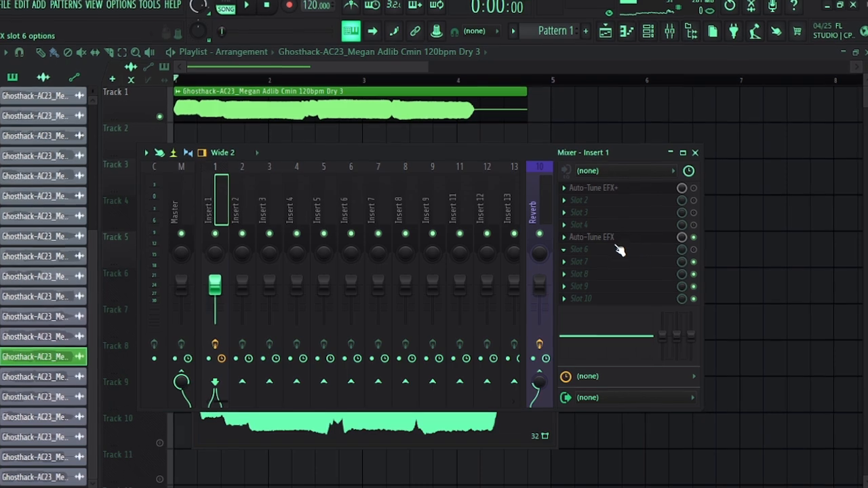
{"action": "left_click", "coordinate": [599, 239]}
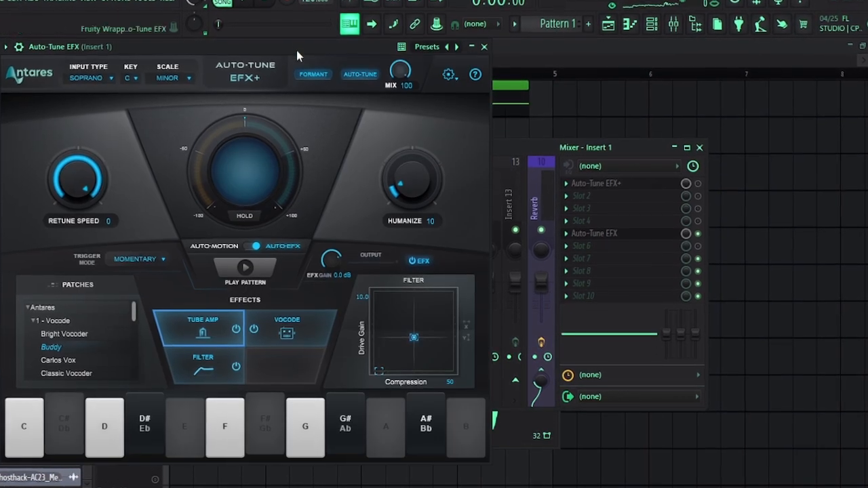
{"action": "left_click_drag", "start_coordinate": [297, 31], "coordinate": [485, 45]}
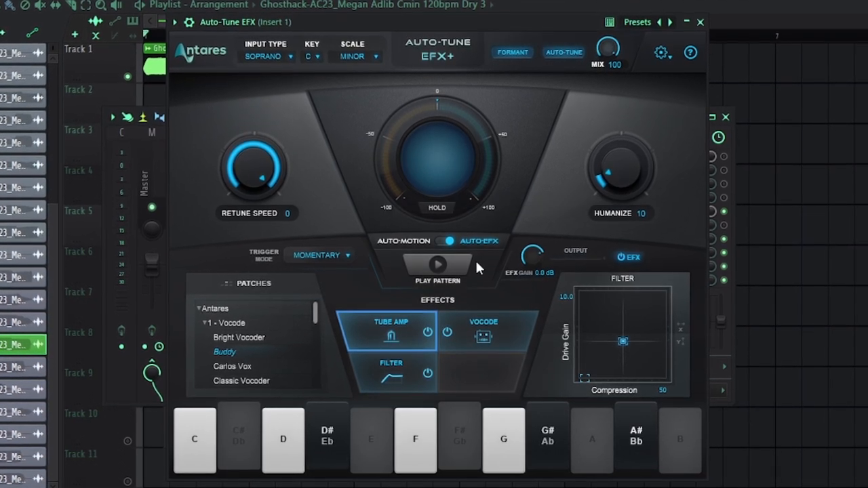
Browse the Jeff Rona patches in Auto-Tune EFX, trying several such as Distovox, RaspBot and Wide Fuzz Lead
{"action": "left_click", "coordinate": [195, 307]}
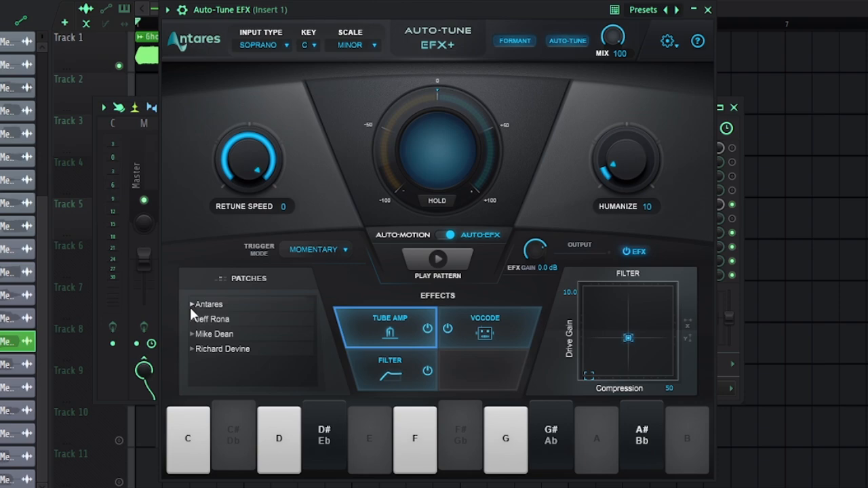
{"action": "left_click", "coordinate": [193, 319]}
{"action": "left_click", "coordinate": [256, 352]}
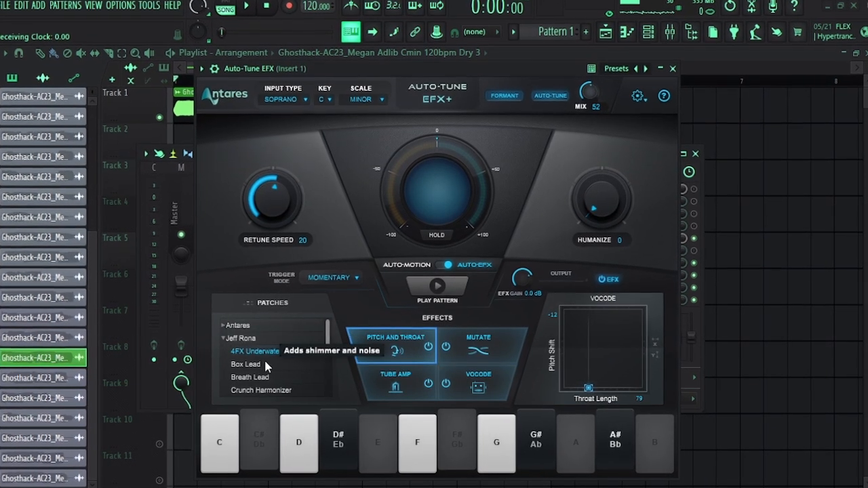
{"action": "scroll", "coordinate": [257, 356], "scroll_direction": "down", "scroll_amount": 2}
{"action": "left_click", "coordinate": [257, 356]}
{"action": "left_click", "coordinate": [238, 382]}
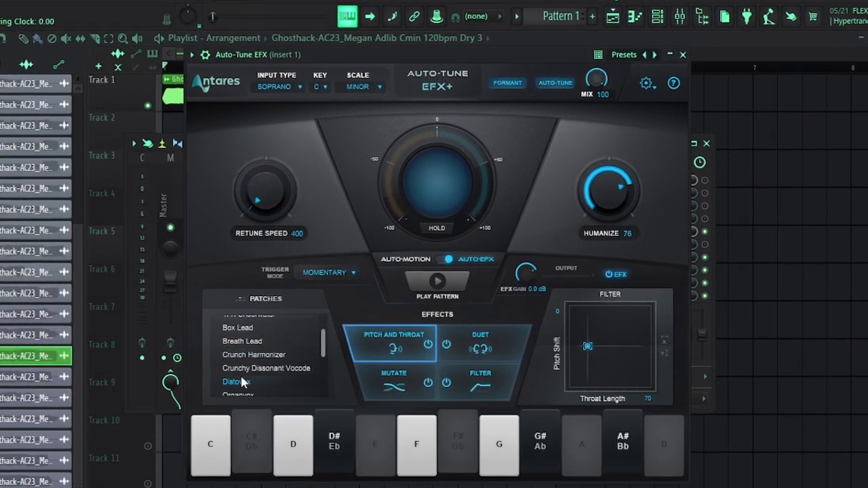
{"action": "scroll", "coordinate": [237, 370], "scroll_direction": "down", "scroll_amount": 3}
{"action": "left_click", "coordinate": [238, 366]}
{"action": "scroll", "coordinate": [236, 376], "scroll_direction": "down", "scroll_amount": 2}
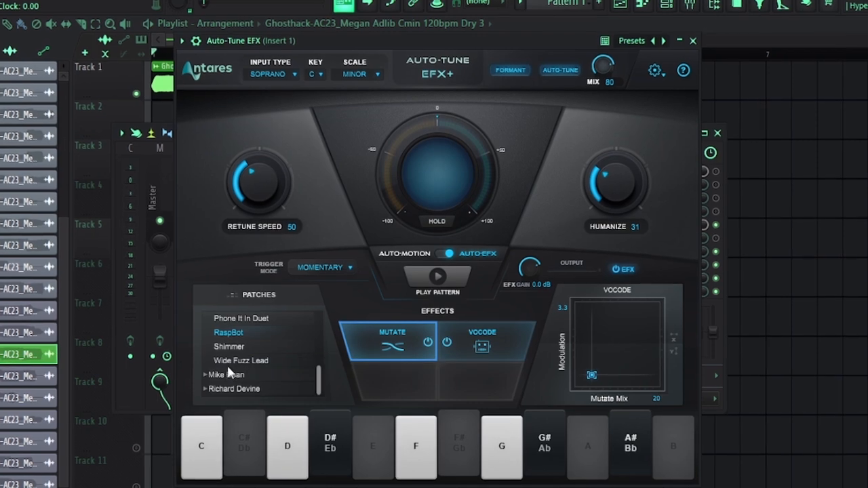
{"action": "left_click", "coordinate": [230, 363]}
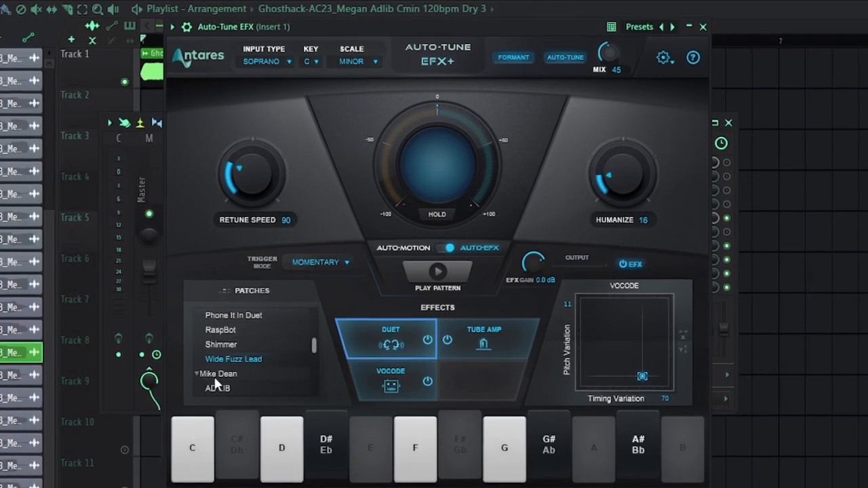
Browse the Mike Dean patches in Auto-Tune EFX, trying several including HIGH VOCALS and SLAPBACK
{"action": "left_click", "coordinate": [206, 374]}
{"action": "left_click", "coordinate": [226, 353]}
{"action": "scroll", "coordinate": [224, 344], "scroll_direction": "down", "scroll_amount": 5}
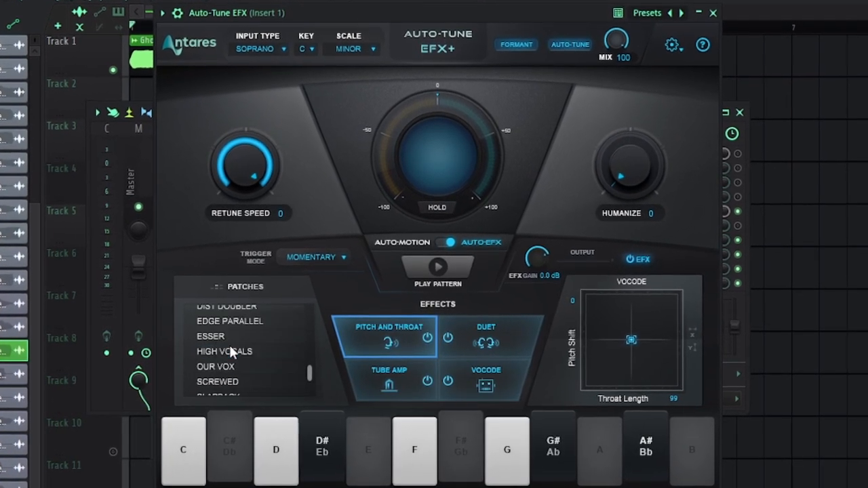
{"action": "left_click", "coordinate": [216, 342]}
{"action": "scroll", "coordinate": [215, 356], "scroll_direction": "down", "scroll_amount": 3}
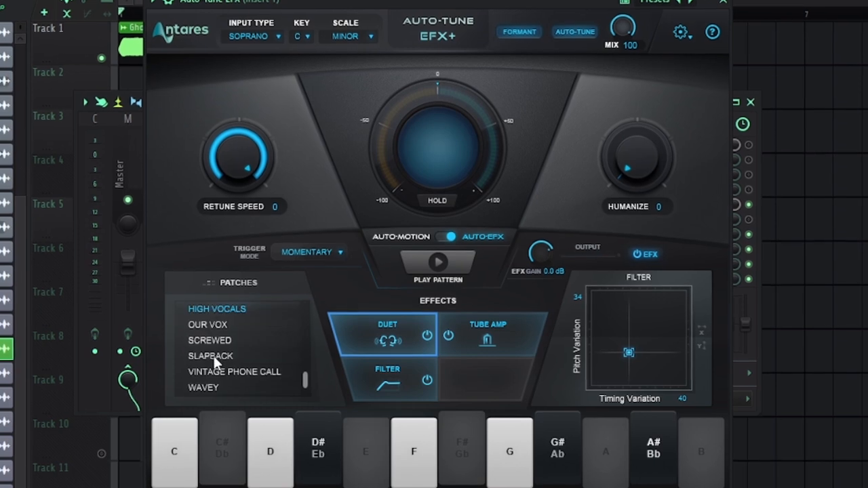
{"action": "left_click", "coordinate": [211, 355]}
{"action": "left_click", "coordinate": [211, 311]}
{"action": "left_click", "coordinate": [213, 354]}
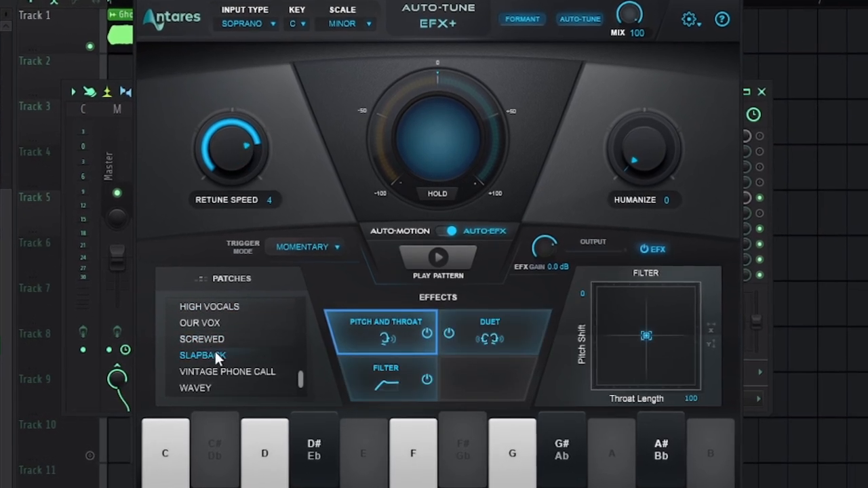
Load another patch from the list, shift its XY pad point slightly, and close the Auto-Tune EFX window
{"action": "scroll", "coordinate": [204, 332], "scroll_direction": "up", "scroll_amount": 8}
{"action": "scroll", "coordinate": [207, 331], "scroll_direction": "up", "scroll_amount": 6}
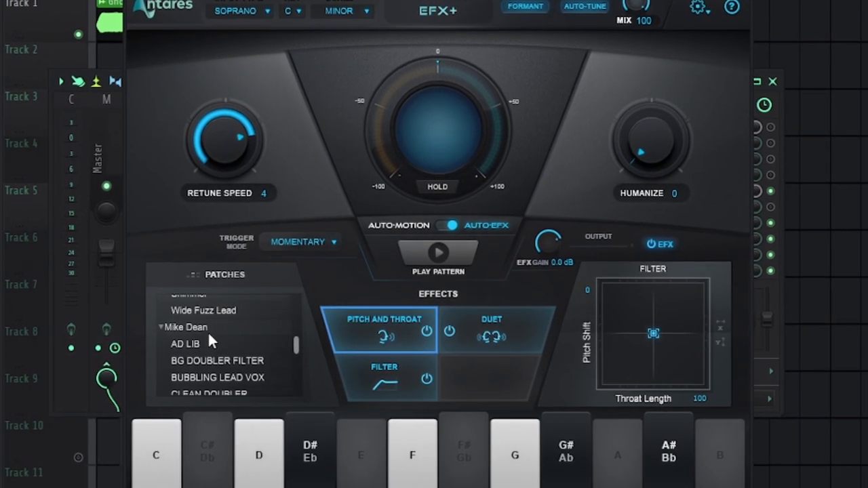
{"action": "left_click", "coordinate": [206, 314]}
{"action": "scroll", "coordinate": [224, 331], "scroll_direction": "up", "scroll_amount": 5}
{"action": "scroll", "coordinate": [238, 333], "scroll_direction": "up", "scroll_amount": 2}
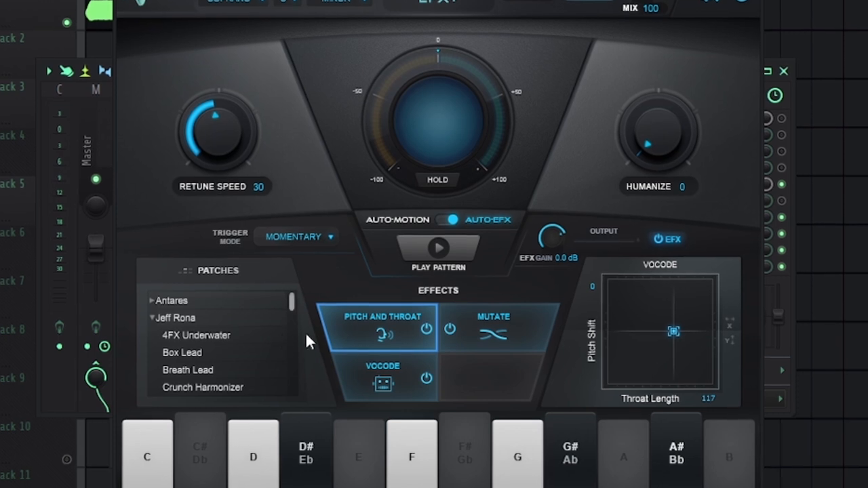
{"action": "mouse_move", "coordinate": [671, 332]}
{"action": "left_mouse_down"}
{"action": "mouse_move", "coordinate": [662, 354]}
{"action": "mouse_move", "coordinate": [656, 340]}
{"action": "left_mouse_up"}
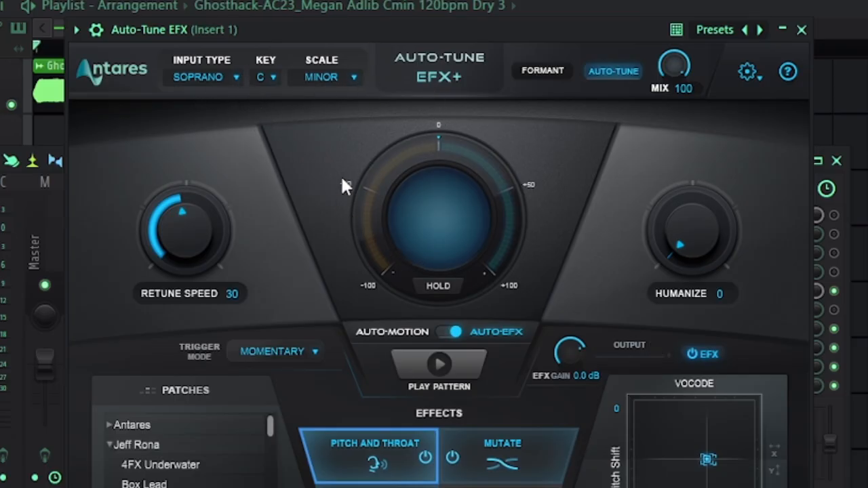
{"action": "left_click", "coordinate": [801, 29]}
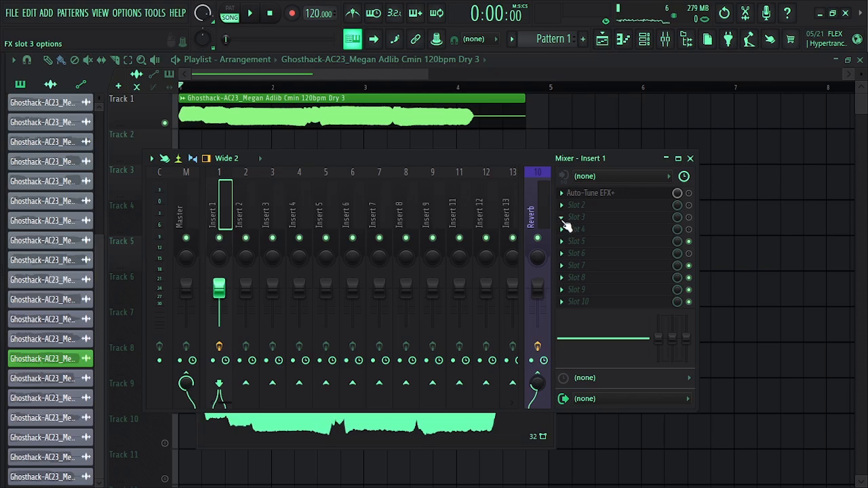
Load a new Auto-Tune EFX instance into slot 3 of Insert 1 and set its scale to Minor
{"action": "left_click", "coordinate": [563, 219]}
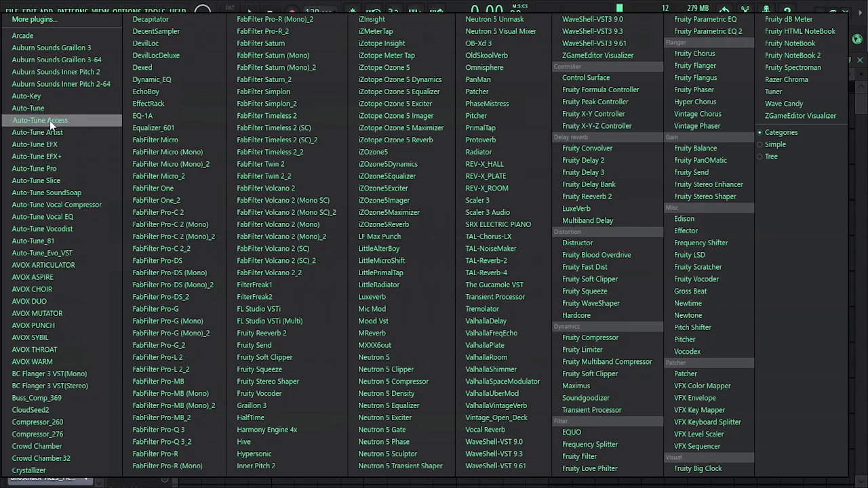
{"action": "left_click", "coordinate": [55, 147]}
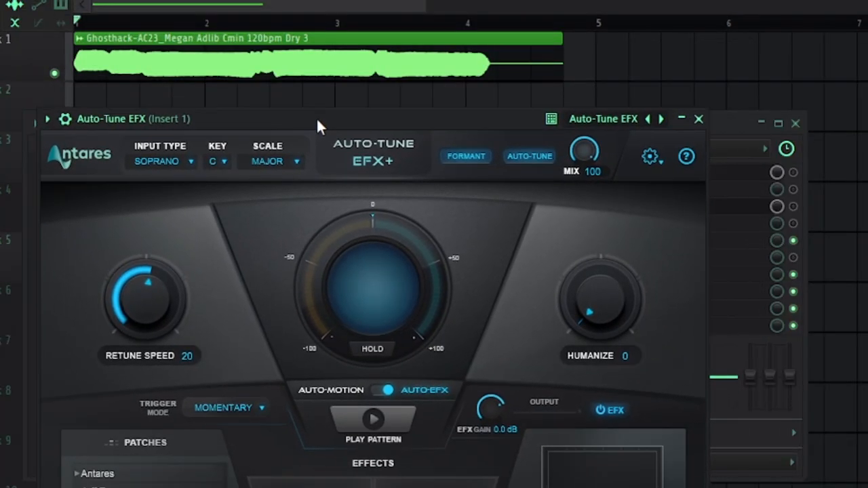
{"action": "left_click_drag", "start_coordinate": [316, 117], "coordinate": [321, 71]}
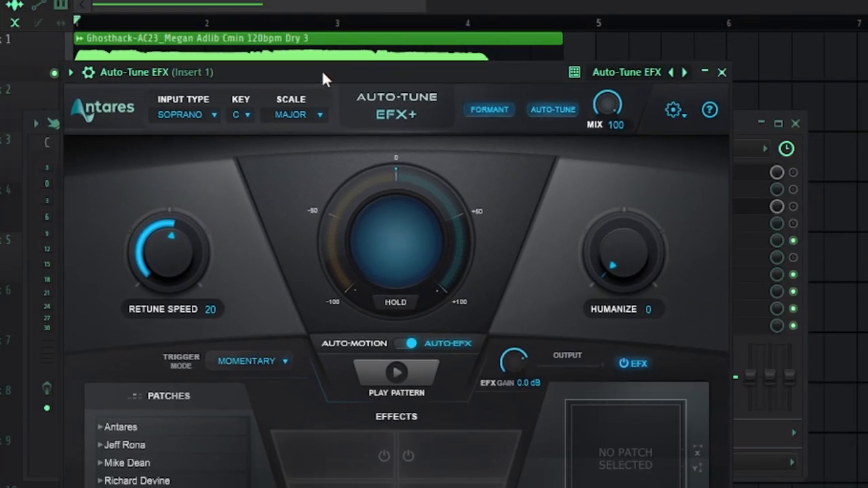
{"action": "left_click", "coordinate": [287, 104]}
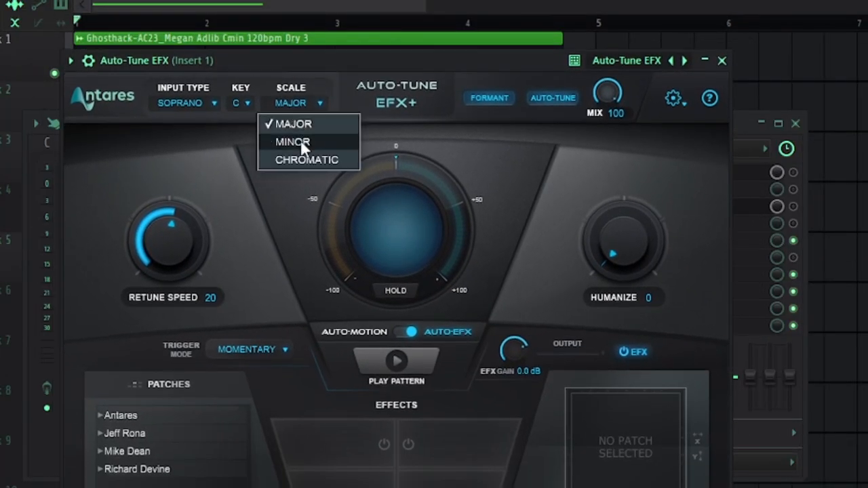
{"action": "left_click_drag", "start_coordinate": [346, 61], "coordinate": [353, 16]}
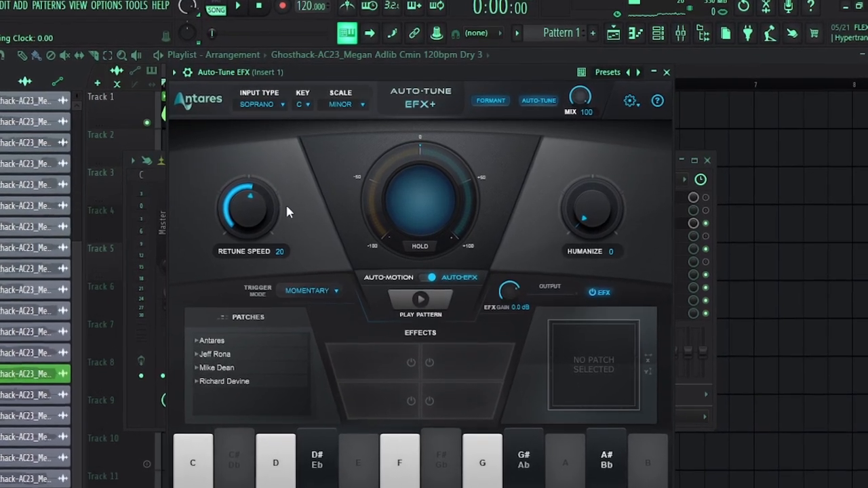
Set Auto-Tune EFX's Retune Speed to 0 and Humanize to 8
{"action": "left_click_drag", "start_coordinate": [249, 198], "coordinate": [227, 160]}
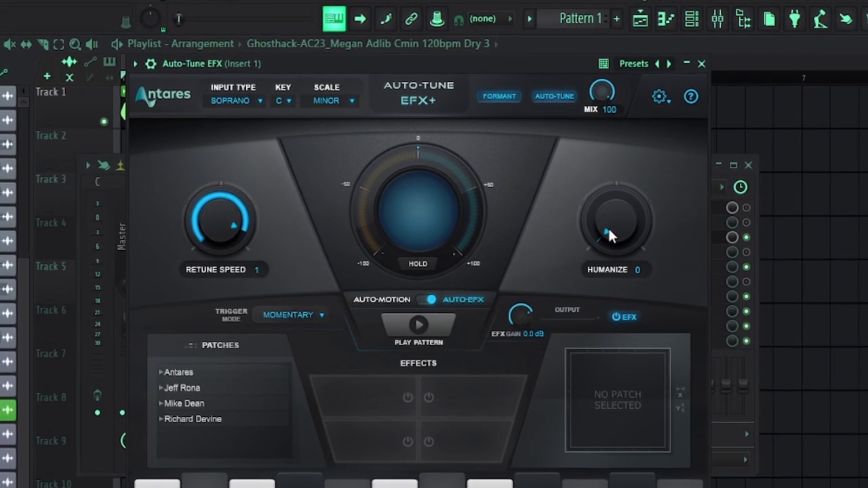
{"action": "left_click_drag", "start_coordinate": [607, 226], "coordinate": [614, 213]}
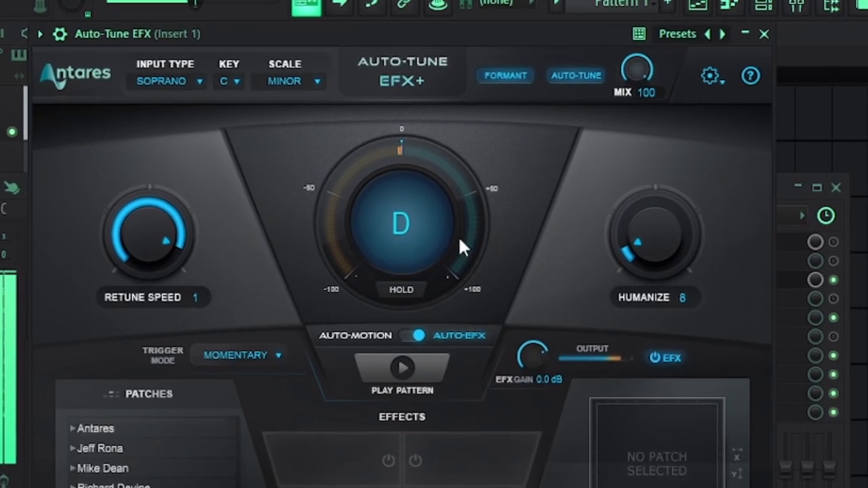
{"action": "left_click_drag", "start_coordinate": [177, 245], "coordinate": [154, 209]}
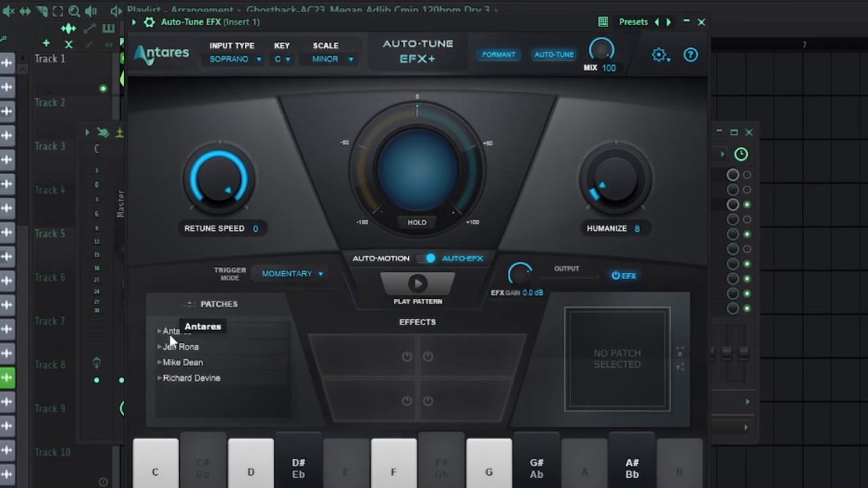
Play the vocal through the Bright Vocoder and Ghostcoder patches from the Antares 1 - Vocode folder
{"action": "left_click", "coordinate": [152, 331]}
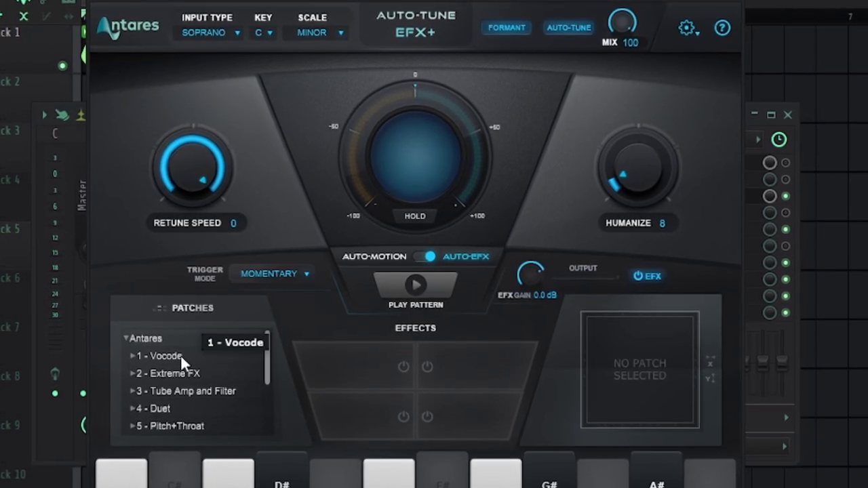
{"action": "left_click", "coordinate": [129, 358]}
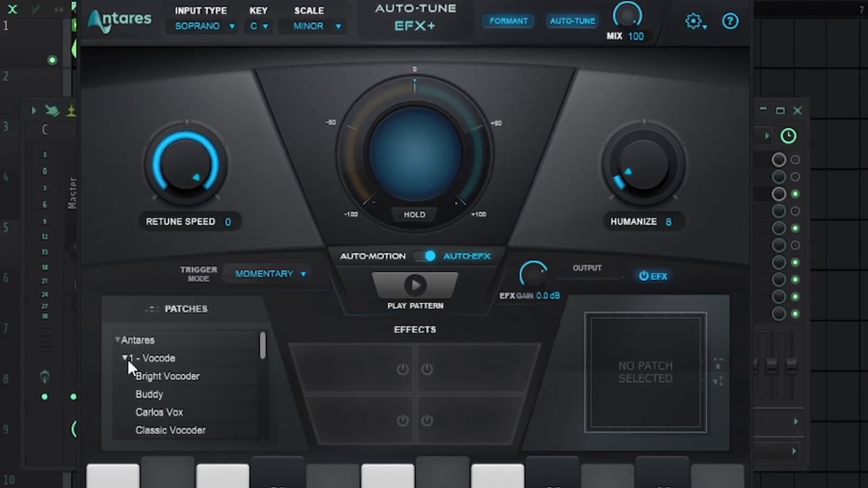
{"action": "left_click", "coordinate": [160, 376]}
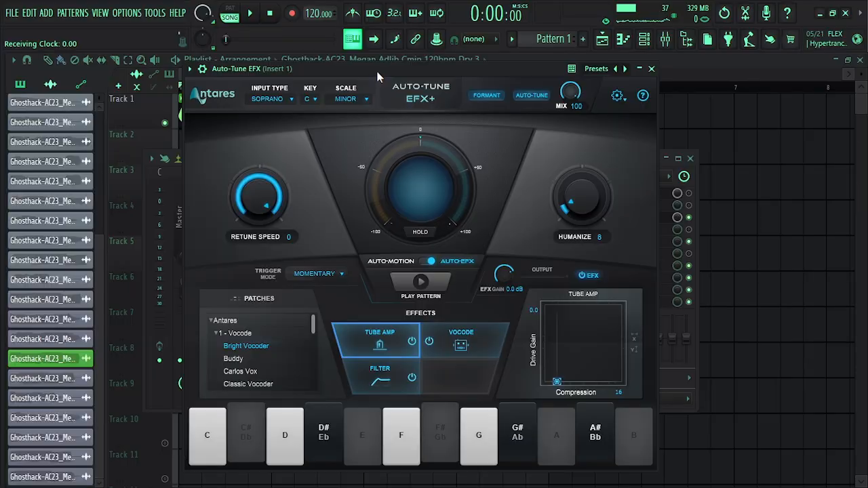
{"action": "key", "text": "space"}
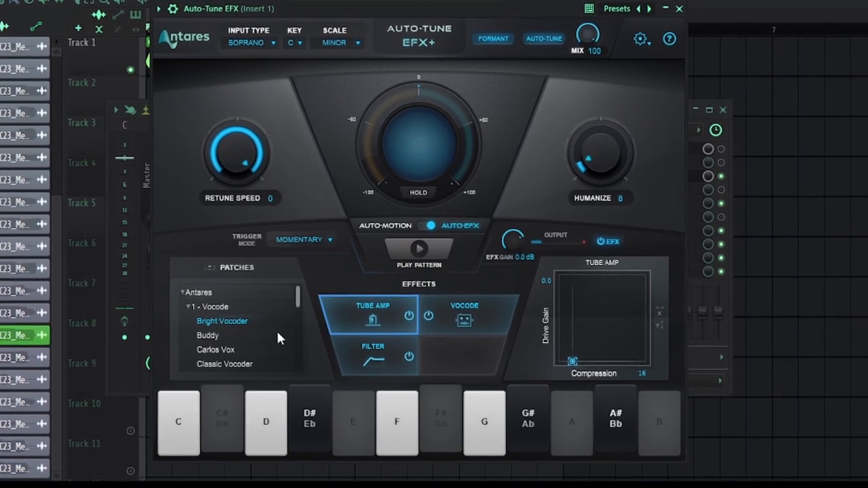
{"action": "scroll", "coordinate": [272, 342], "scroll_direction": "down", "scroll_amount": 3}
{"action": "left_click", "coordinate": [219, 331]}
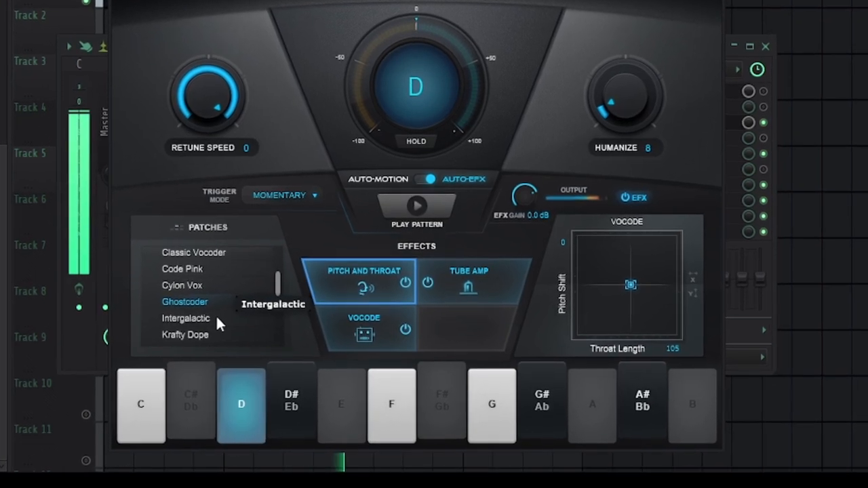
Load the Simple Double patch from the Antares 4 - Duet folder and play the vocal through it
{"action": "scroll", "coordinate": [212, 310], "scroll_direction": "down", "scroll_amount": 3}
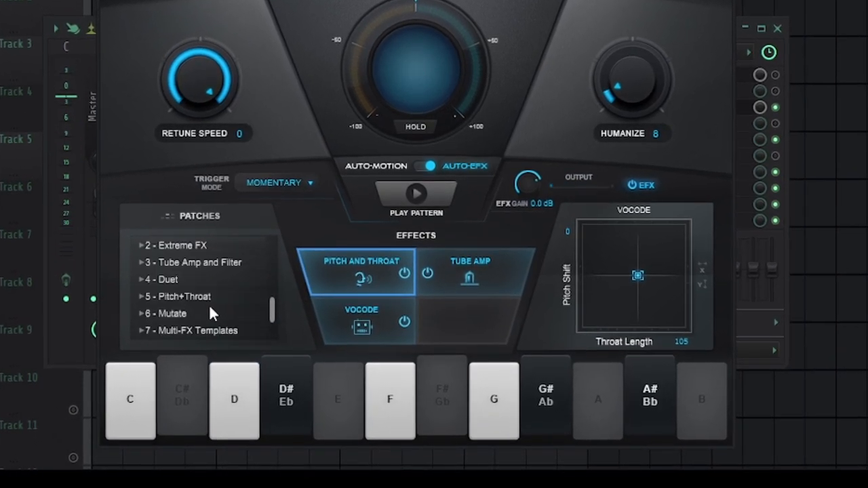
{"action": "left_click", "coordinate": [142, 280]}
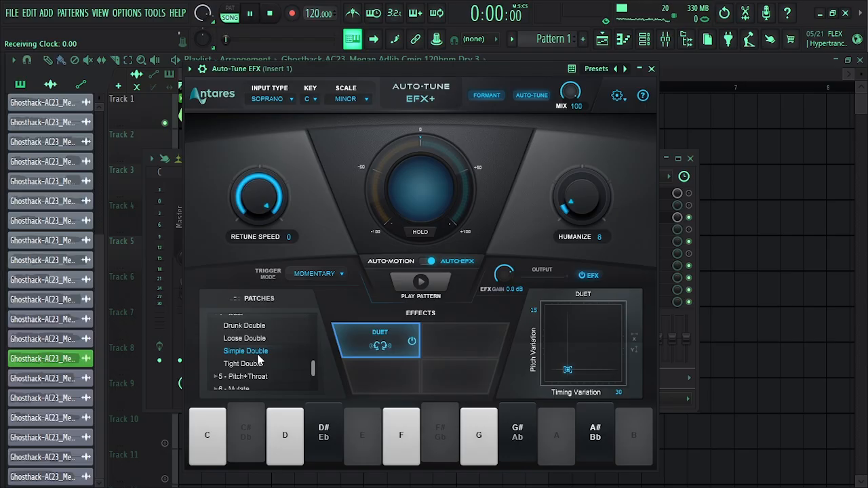
{"action": "key", "text": "space"}
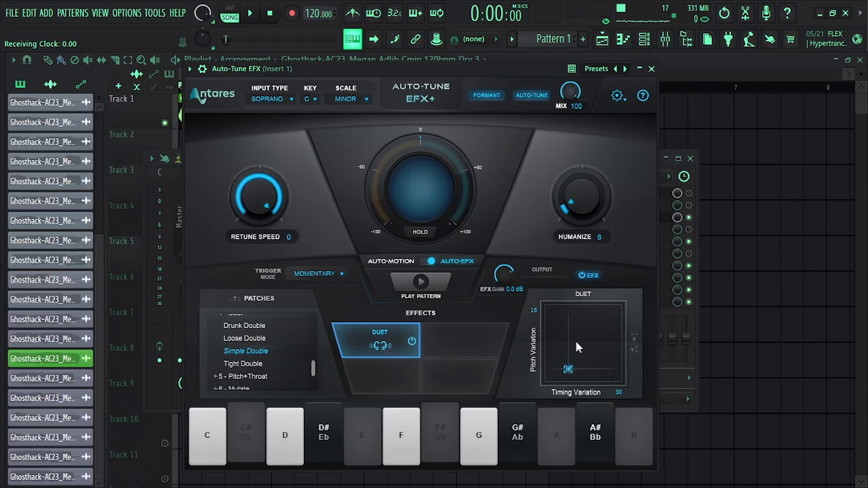
Try several Pitch Variation and Timing Variation positions on the Duet XY pad, ending at about 16 and 31
{"action": "left_click_drag", "start_coordinate": [572, 367], "coordinate": [590, 339]}
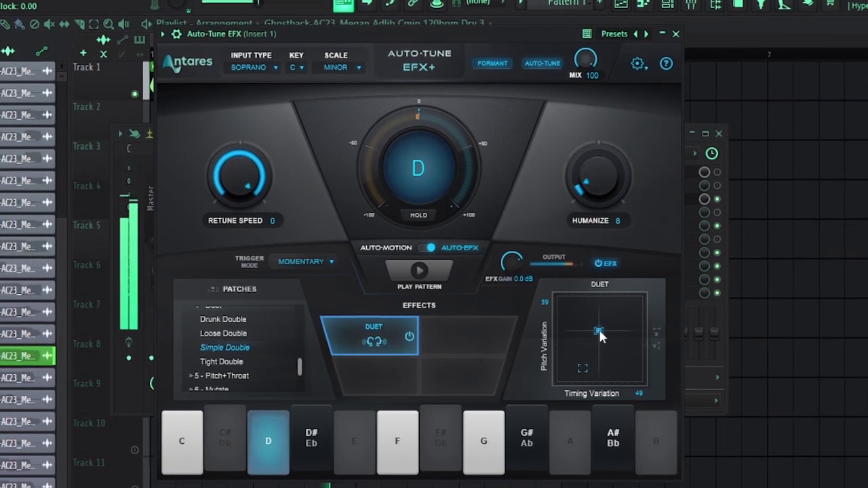
{"action": "left_click_drag", "start_coordinate": [601, 336], "coordinate": [601, 322]}
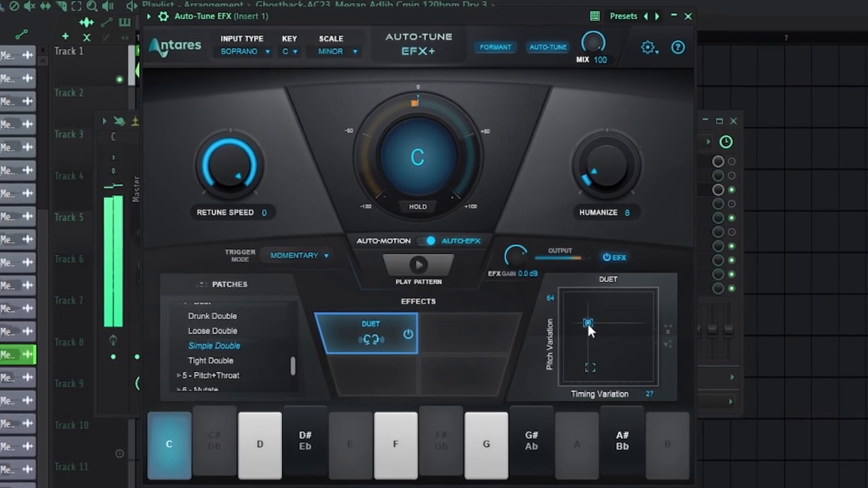
{"action": "left_click_drag", "start_coordinate": [591, 327], "coordinate": [637, 332]}
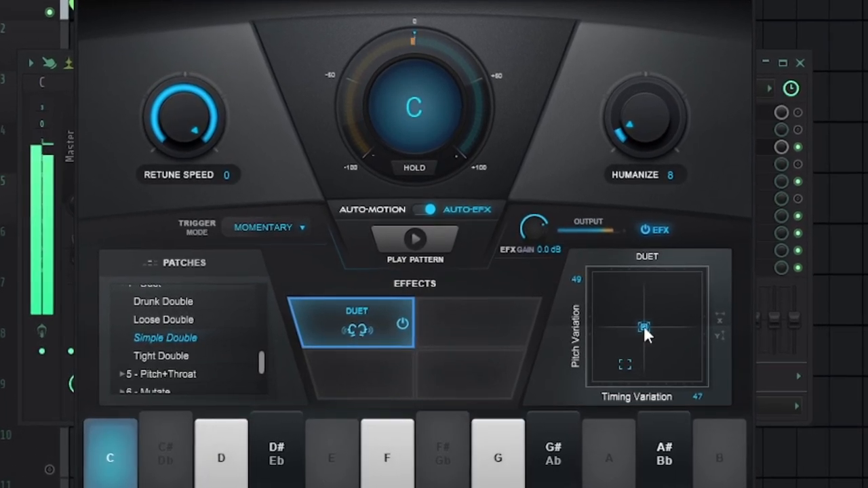
{"action": "left_click_drag", "start_coordinate": [644, 327], "coordinate": [642, 359]}
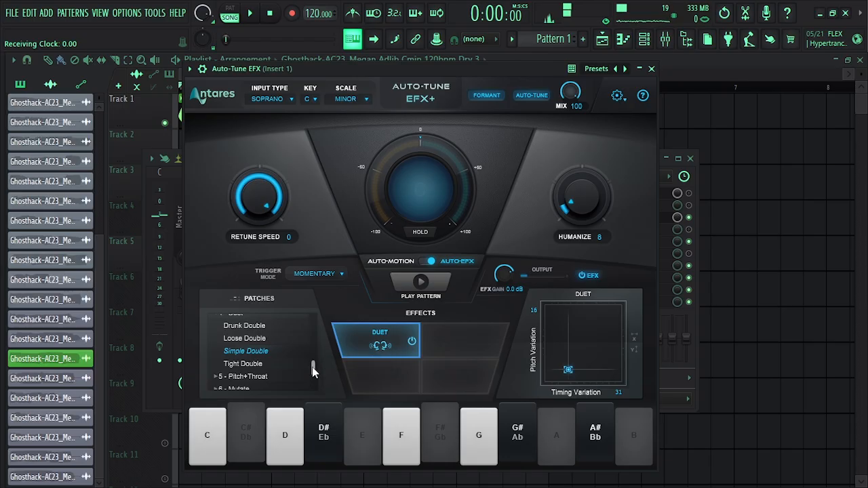
Audition the 4FX Underwater and Breath Lead patches in the Jeff Rona folder, and load PainTune
{"action": "scroll", "coordinate": [181, 373], "scroll_direction": "down", "scroll_amount": 3}
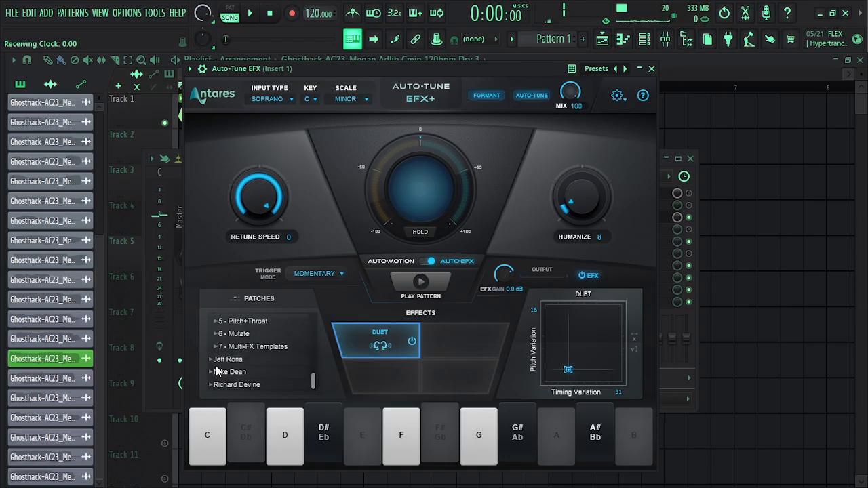
{"action": "scroll", "coordinate": [263, 363], "scroll_direction": "down", "scroll_amount": 2}
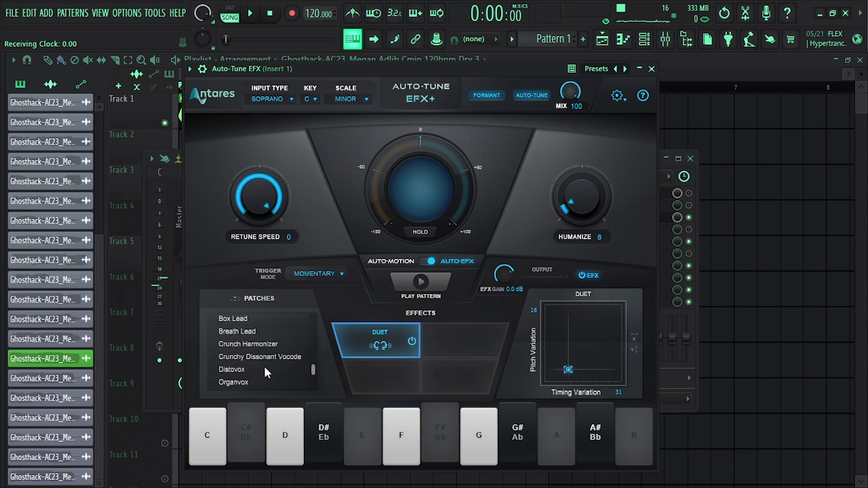
{"action": "scroll", "coordinate": [253, 367], "scroll_direction": "up", "scroll_amount": 1}
{"action": "left_click", "coordinate": [238, 340]}
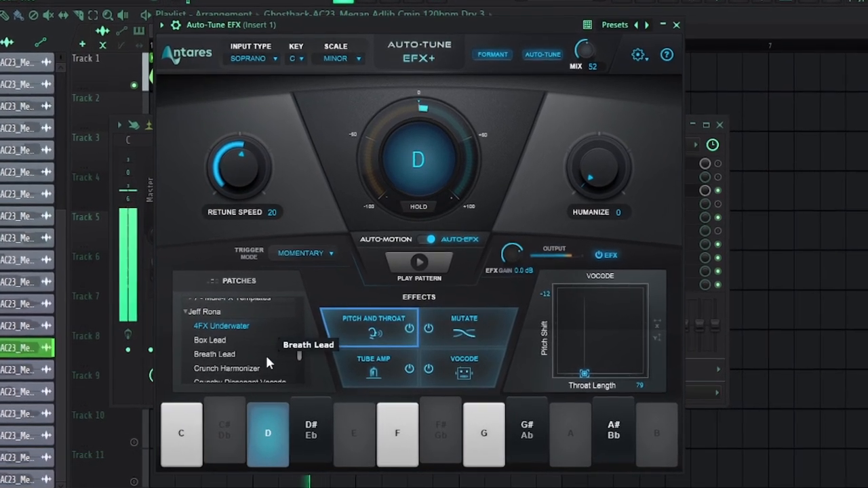
{"action": "left_click", "coordinate": [216, 353]}
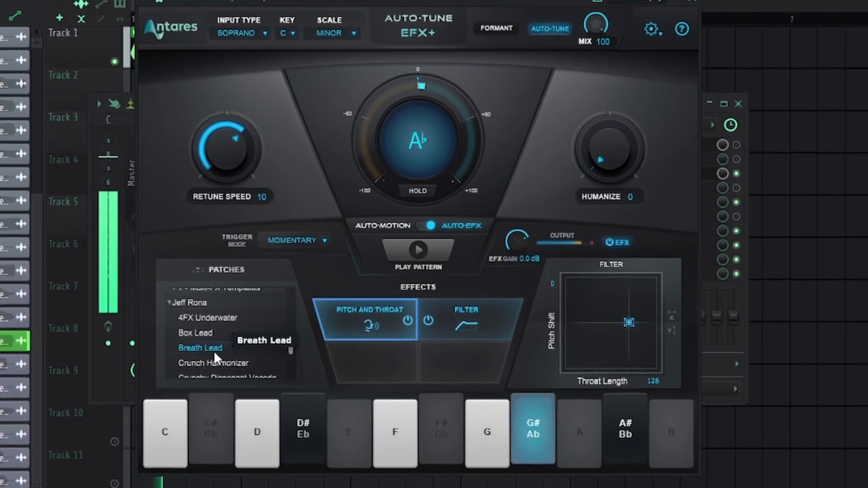
{"action": "scroll", "coordinate": [210, 350], "scroll_direction": "down", "scroll_amount": 3}
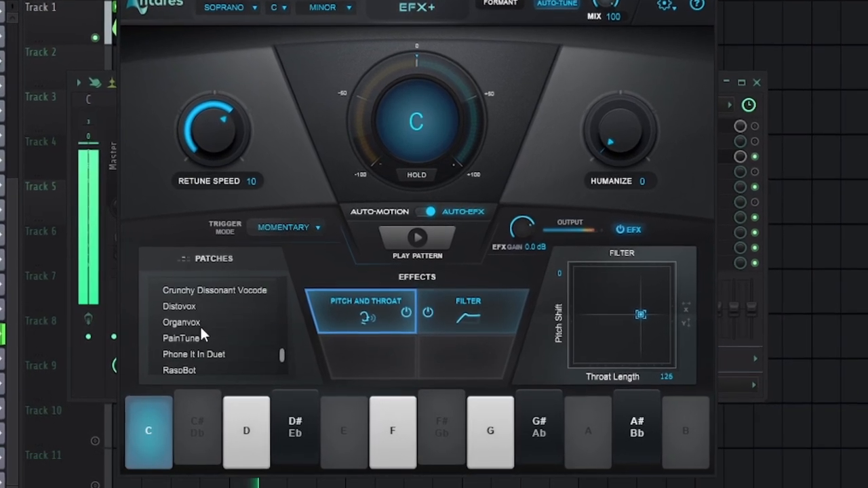
{"action": "left_click", "coordinate": [181, 335]}
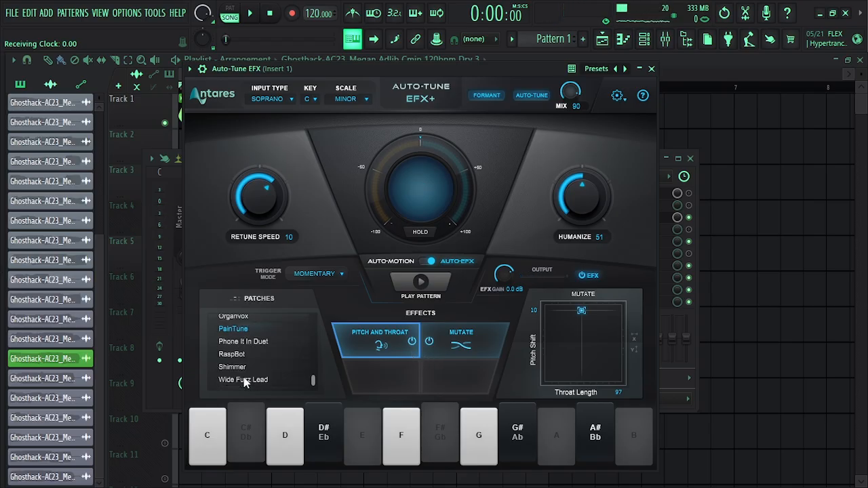
Switch Auto-Tune EFX to Auto-Motion, set its Trigger Mode to Toggle, and close the plugin window
{"action": "left_click", "coordinate": [392, 262]}
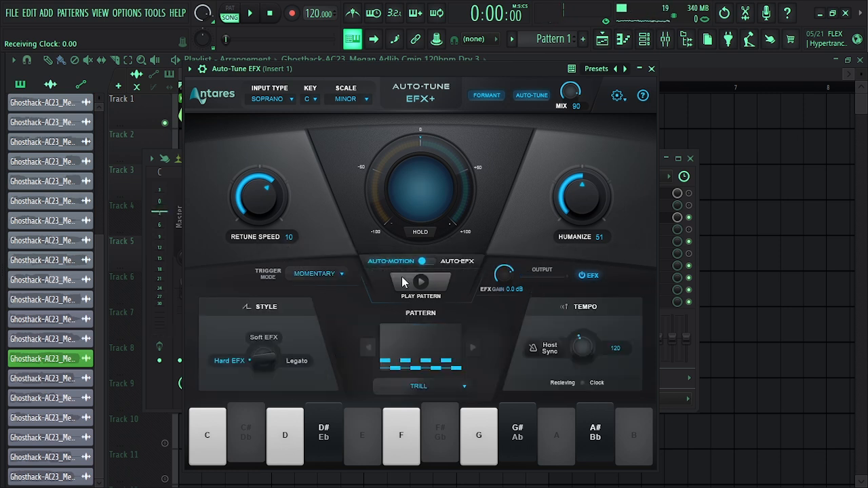
{"action": "left_click", "coordinate": [339, 274]}
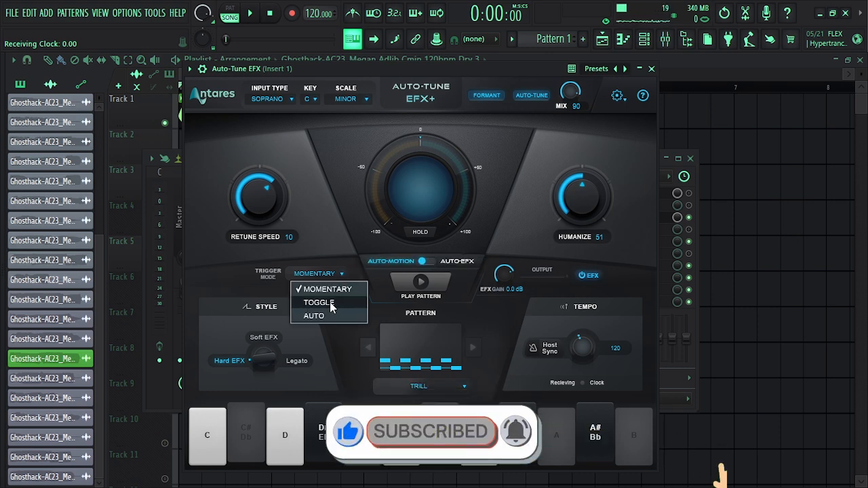
{"action": "left_click", "coordinate": [332, 302]}
{"action": "left_click", "coordinate": [651, 69]}
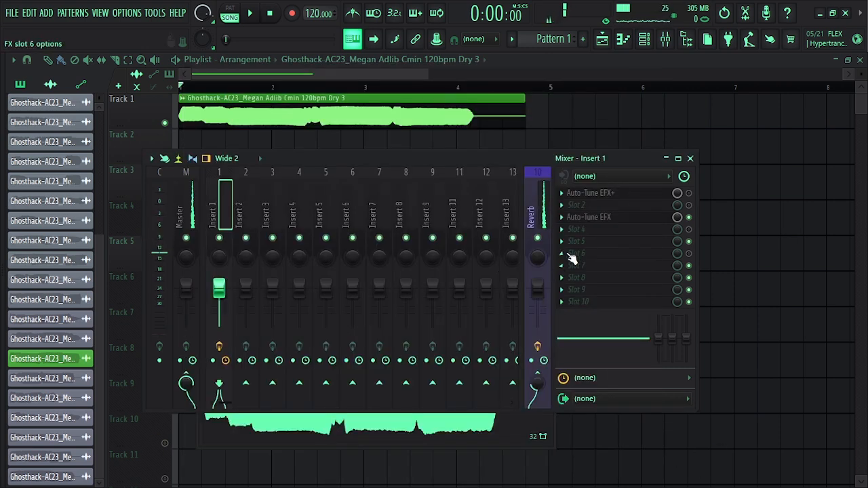
Open Auto-Tune EFX+ from slot 1 of Insert 1, disable Auto-Tune EFX in slot 3, and enable slot 1
{"action": "left_click", "coordinate": [593, 198]}
{"action": "left_click_drag", "start_coordinate": [509, 31], "coordinate": [407, 88]}
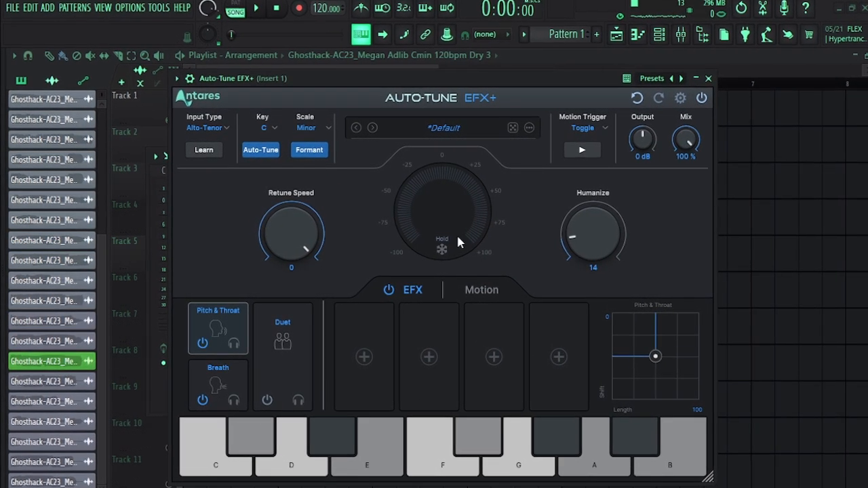
{"action": "left_click_drag", "start_coordinate": [401, 80], "coordinate": [328, 82]}
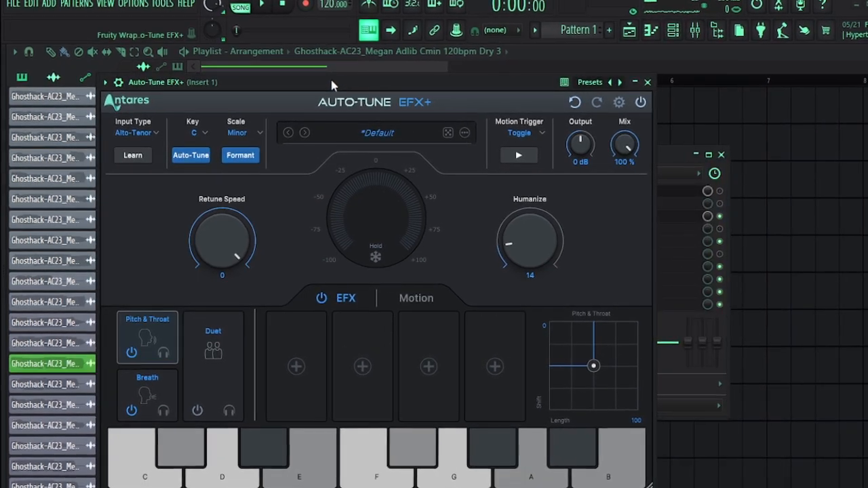
{"action": "left_click", "coordinate": [723, 216]}
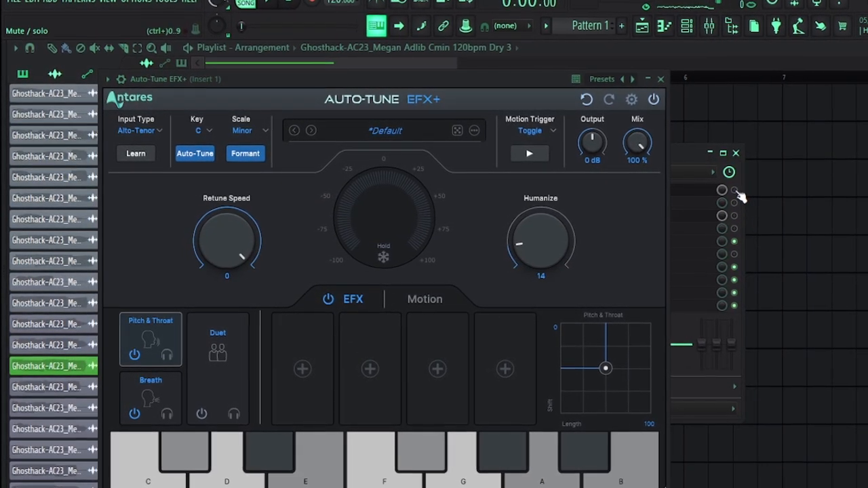
{"action": "left_click", "coordinate": [723, 190]}
Shrink the Auto-Tune EFX+ window and move it clear of Insert 1's effect slots
{"action": "left_click_drag", "start_coordinate": [436, 78], "coordinate": [506, 60]}
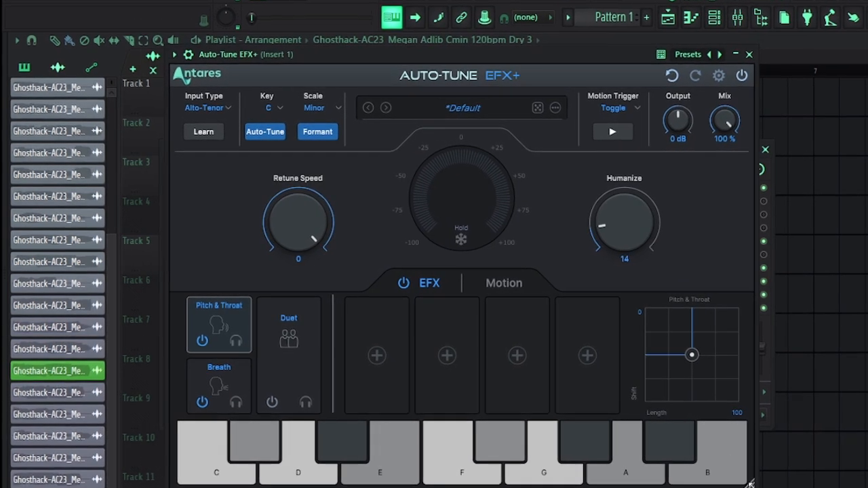
{"action": "left_click_drag", "start_coordinate": [740, 481], "coordinate": [829, 461]}
{"action": "left_click_drag", "start_coordinate": [460, 0], "coordinate": [426, 13]}
{"action": "left_click_drag", "start_coordinate": [142, 4], "coordinate": [311, 63]}
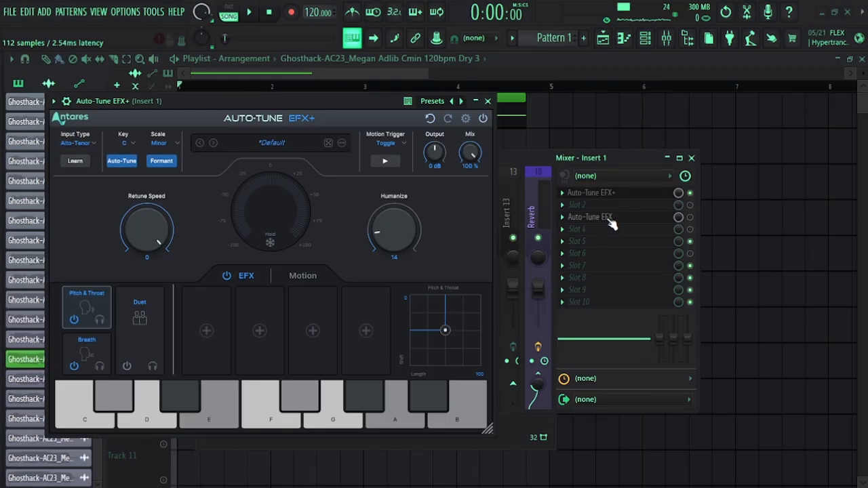
Open Auto-Tune EFX from slot 3 and place it side by side with the Auto-Tune EFX+ window
{"action": "left_click", "coordinate": [609, 219]}
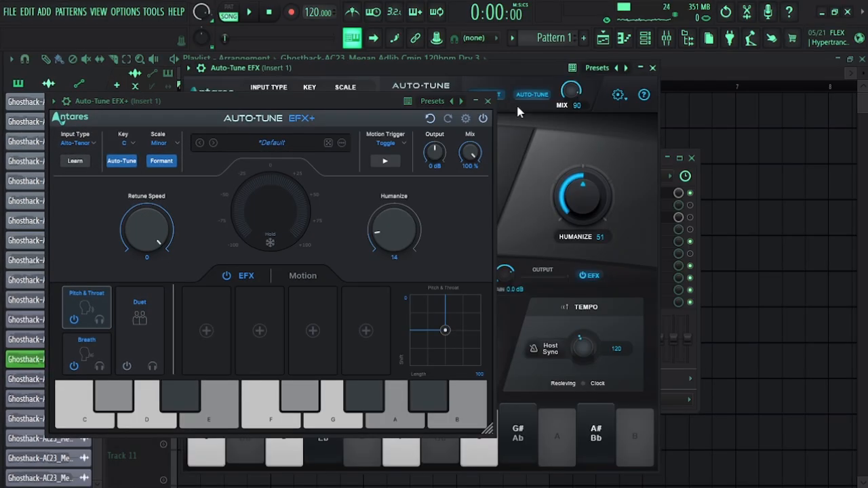
{"action": "left_click_drag", "start_coordinate": [487, 69], "coordinate": [643, 75]}
{"action": "left_click_drag", "start_coordinate": [361, 105], "coordinate": [331, 121]}
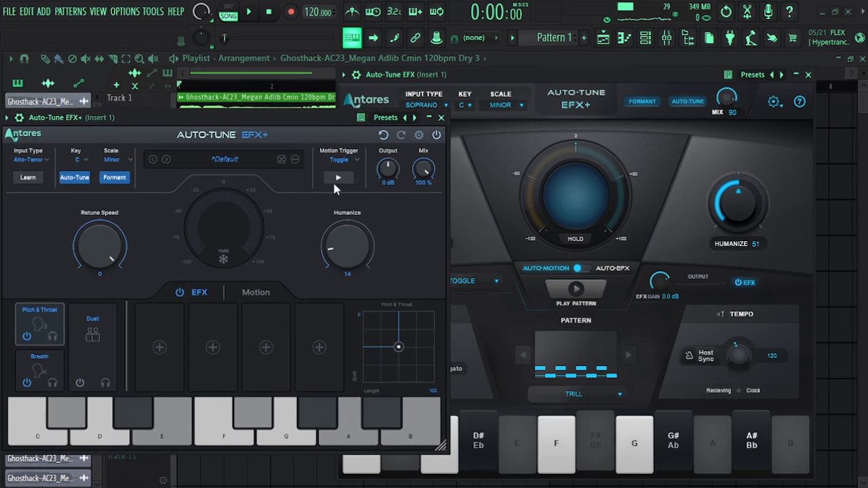
{"action": "left_click_drag", "start_coordinate": [513, 75], "coordinate": [535, 51]}
Make the Auto-Tune EFX window detached and adjust both plugin windows so they sit next to each other
{"action": "left_click", "coordinate": [385, 53]}
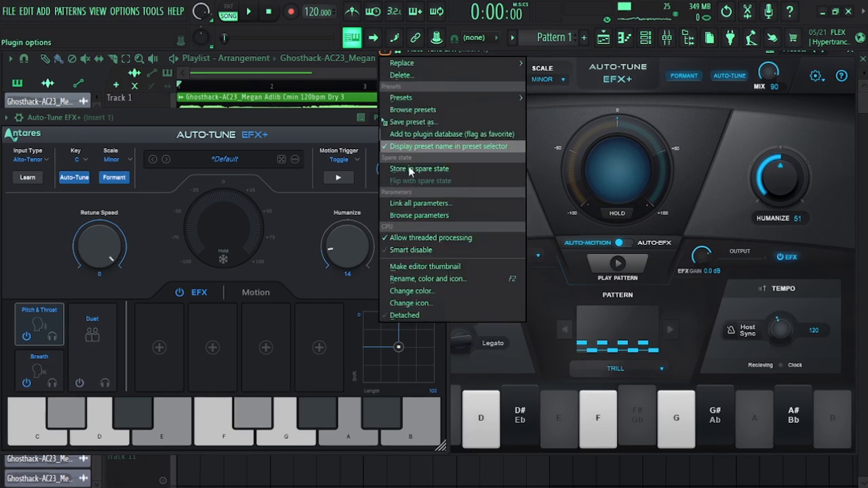
{"action": "left_click", "coordinate": [418, 315]}
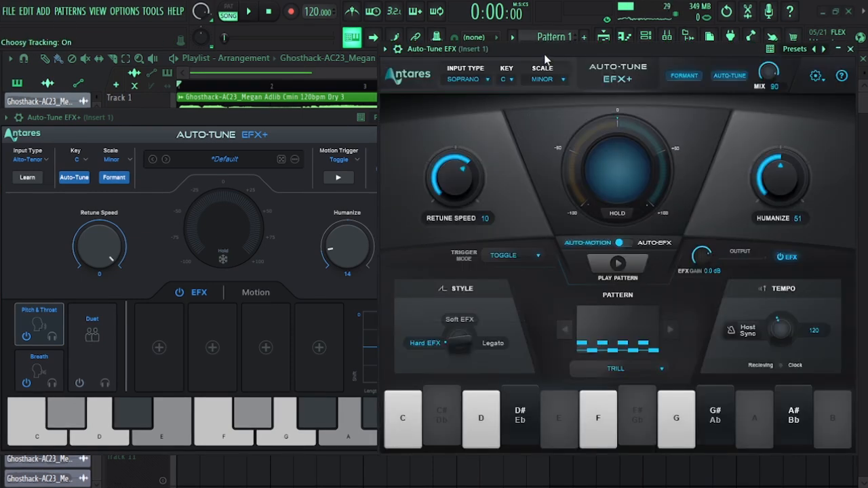
{"action": "mouse_move", "coordinate": [545, 59]}
{"action": "left_mouse_down"}
{"action": "mouse_move", "coordinate": [536, 94]}
{"action": "mouse_move", "coordinate": [543, 74]}
{"action": "mouse_move", "coordinate": [535, 72]}
{"action": "left_mouse_up"}
{"action": "left_click", "coordinate": [299, 117]}
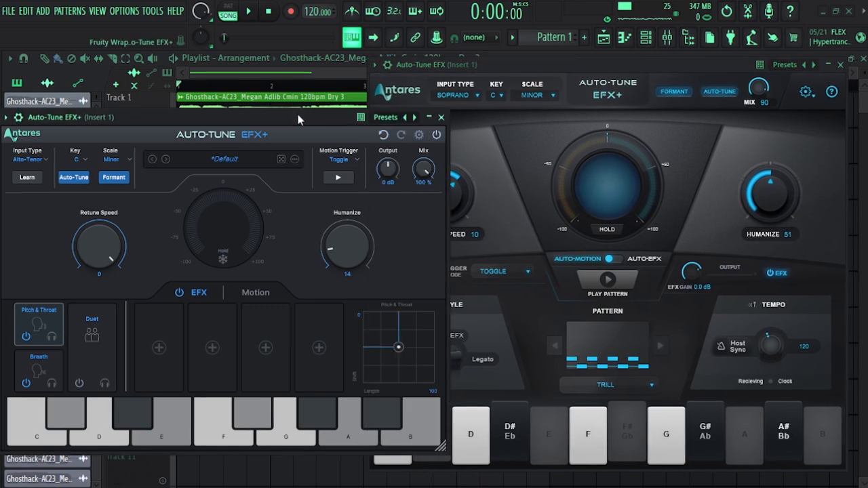
{"action": "left_click_drag", "start_coordinate": [299, 116], "coordinate": [317, 118]}
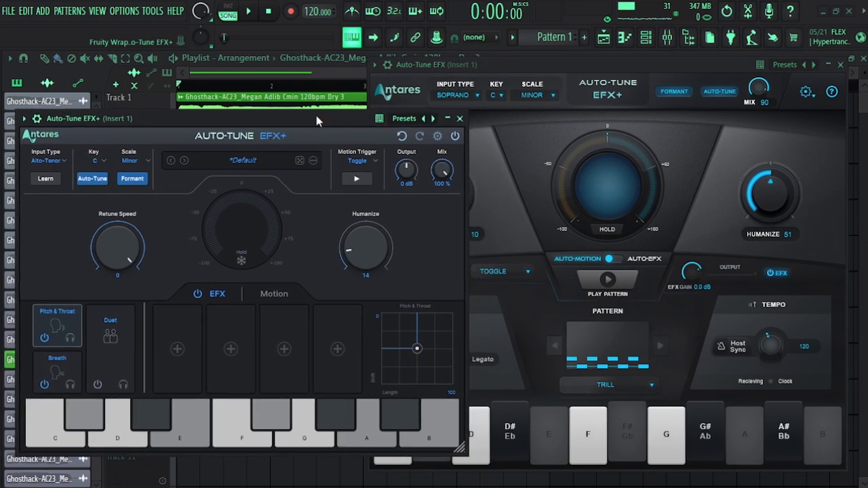
Switch Auto-Tune EFX back to the Auto-EFX view and move its window farther from Auto-Tune EFX+
{"action": "left_click", "coordinate": [562, 67]}
{"action": "left_click", "coordinate": [645, 260]}
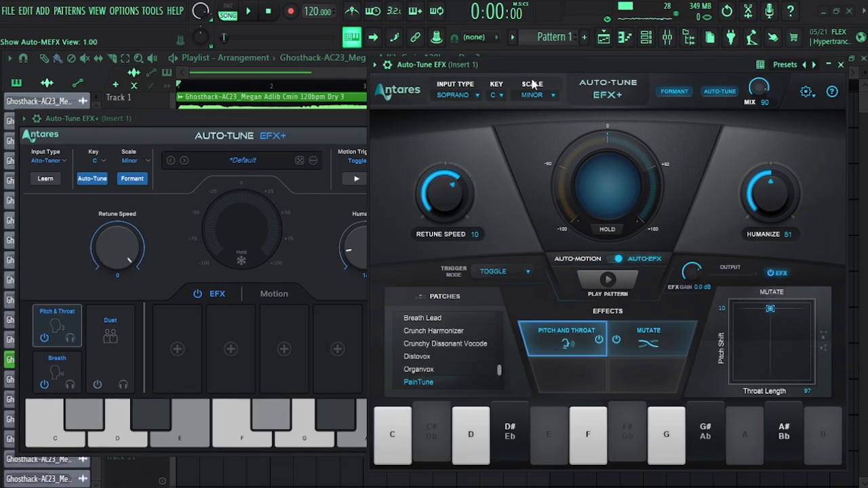
{"action": "left_click_drag", "start_coordinate": [527, 74], "coordinate": [569, 73]}
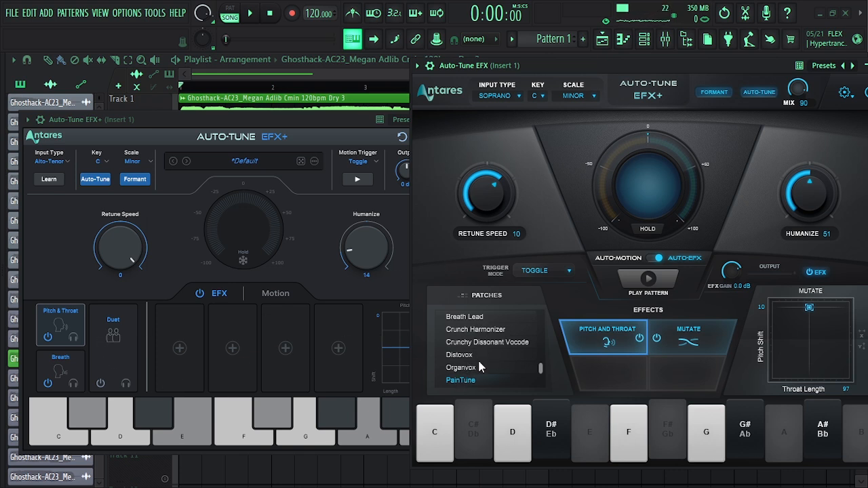
Browse Auto-Tune EFX+'s preset categories, including Electropoint, Favorites, Jeff Rona and Jess Jackson, and compare them with Auto-Tune EFX's patches
{"action": "left_click", "coordinate": [253, 167]}
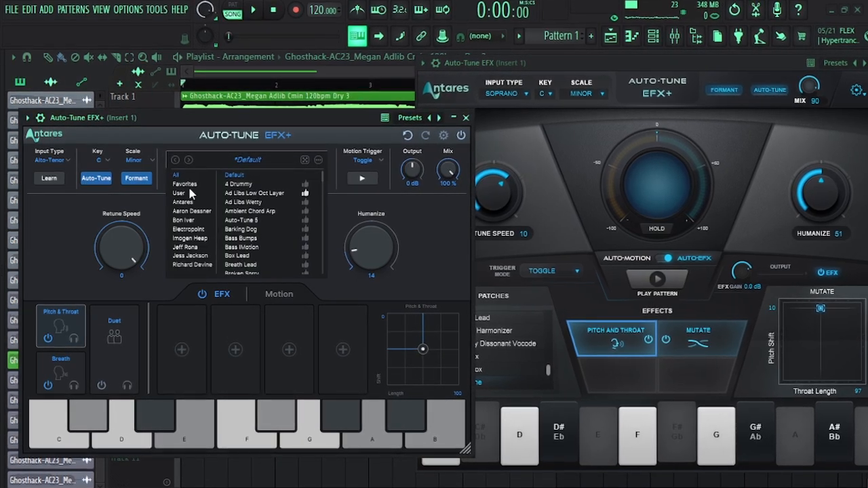
{"action": "left_click", "coordinate": [188, 230]}
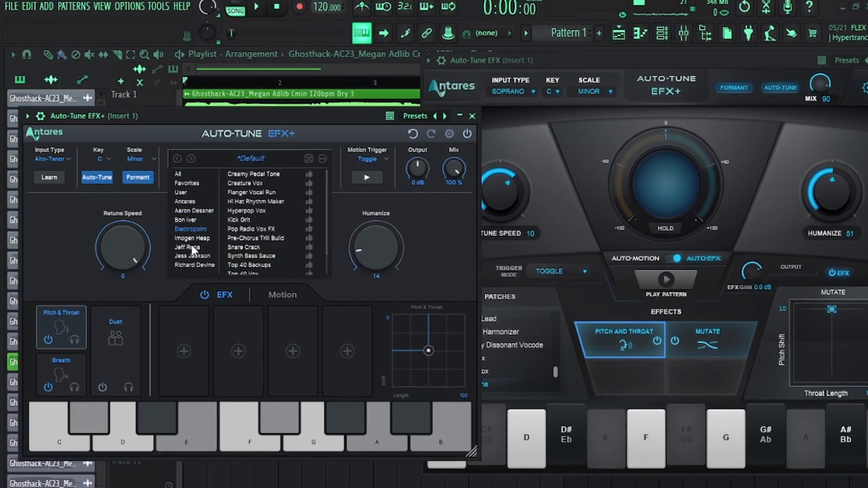
{"action": "left_click", "coordinate": [192, 247]}
{"action": "left_click", "coordinate": [190, 211]}
{"action": "left_click", "coordinate": [183, 184]}
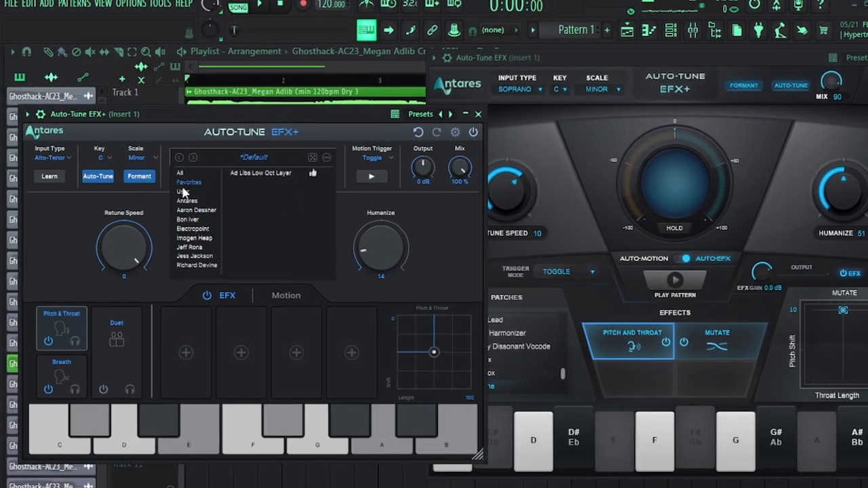
{"action": "left_click", "coordinate": [193, 229]}
{"action": "left_click", "coordinate": [189, 247]}
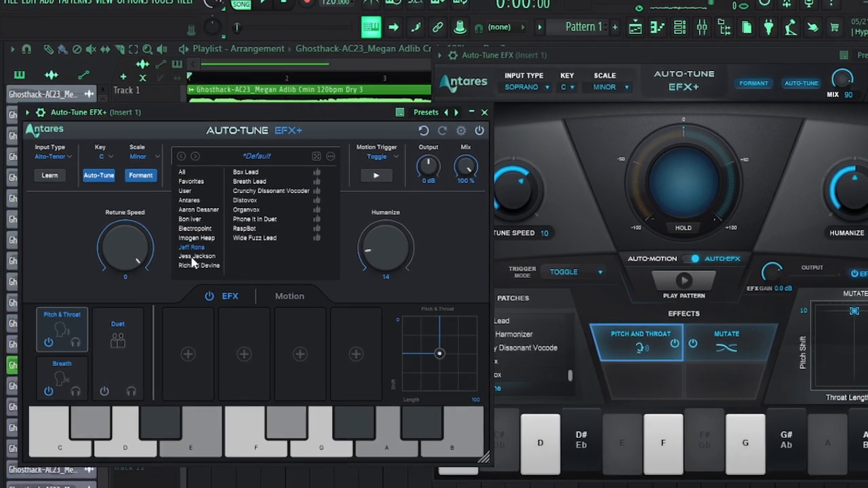
{"action": "left_click", "coordinate": [193, 257]}
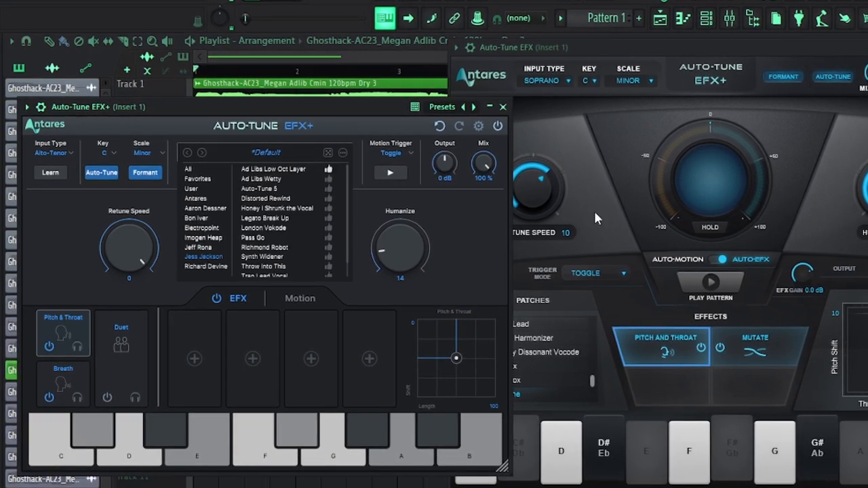
{"action": "left_click", "coordinate": [629, 188]}
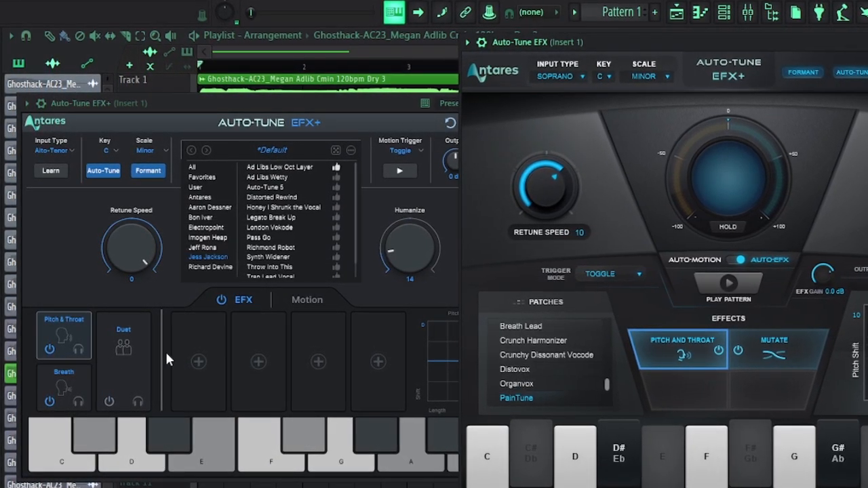
Look through the effects offered for Auto-Tune EFX+'s empty slots and raise the Pitch & Throat length to 112
{"action": "left_click", "coordinate": [199, 362]}
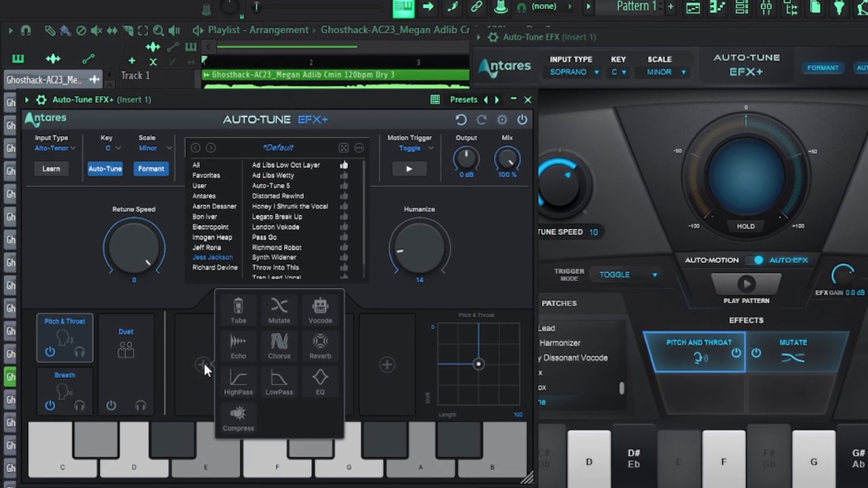
{"action": "left_click", "coordinate": [204, 363]}
{"action": "left_click", "coordinate": [265, 365]}
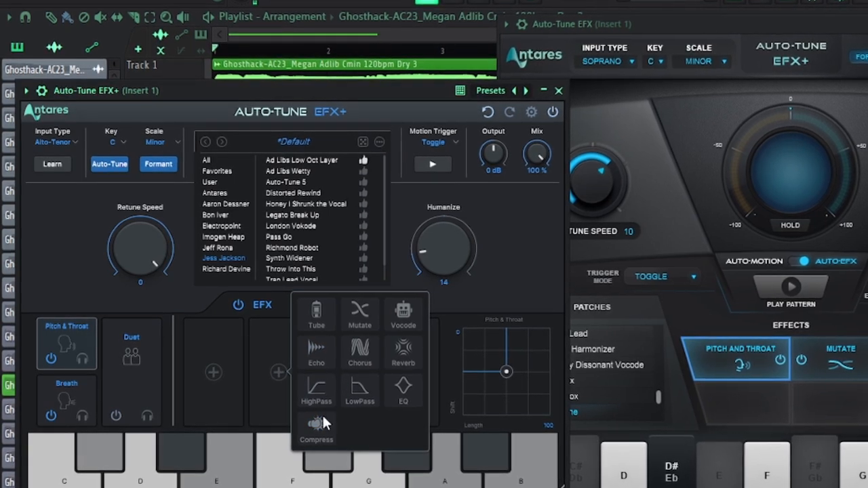
{"action": "left_click", "coordinate": [206, 351]}
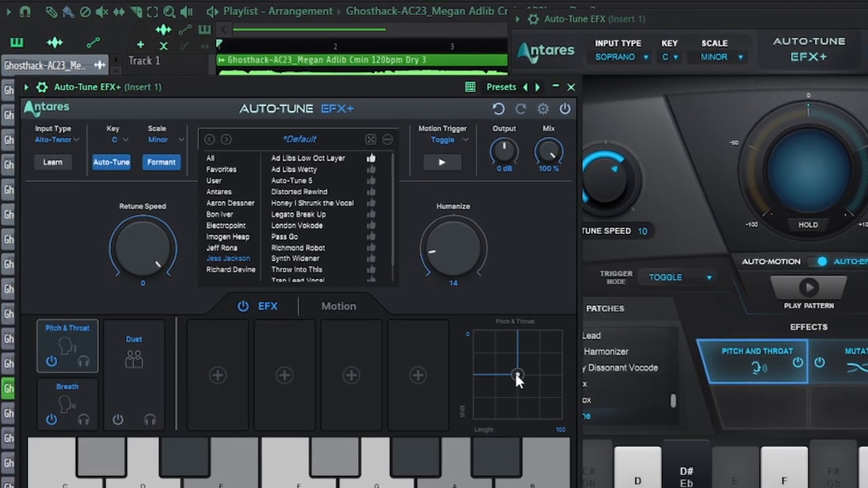
{"action": "left_click_drag", "start_coordinate": [517, 377], "coordinate": [539, 380]}
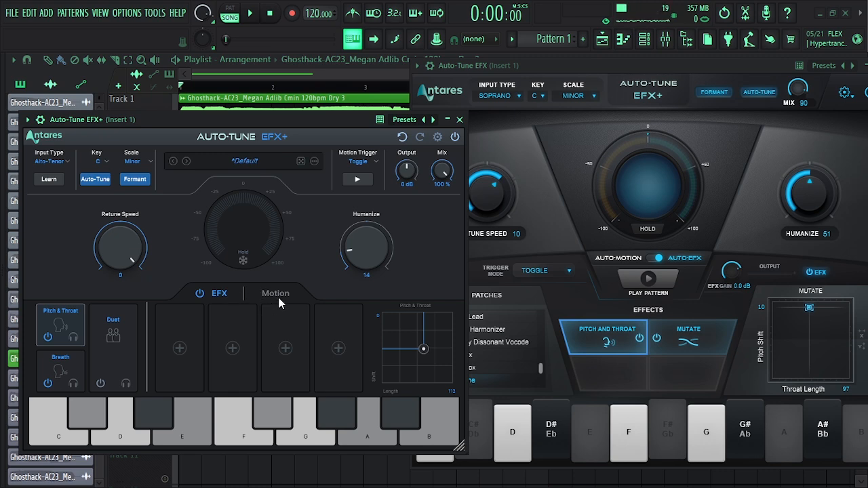
Show the Motion view in Auto-Tune EFX+ and the Auto-Motion view in Auto-Tune EFX, repositioning both windows to compare their pattern controls
{"action": "left_click", "coordinate": [282, 294]}
{"action": "left_click", "coordinate": [619, 259]}
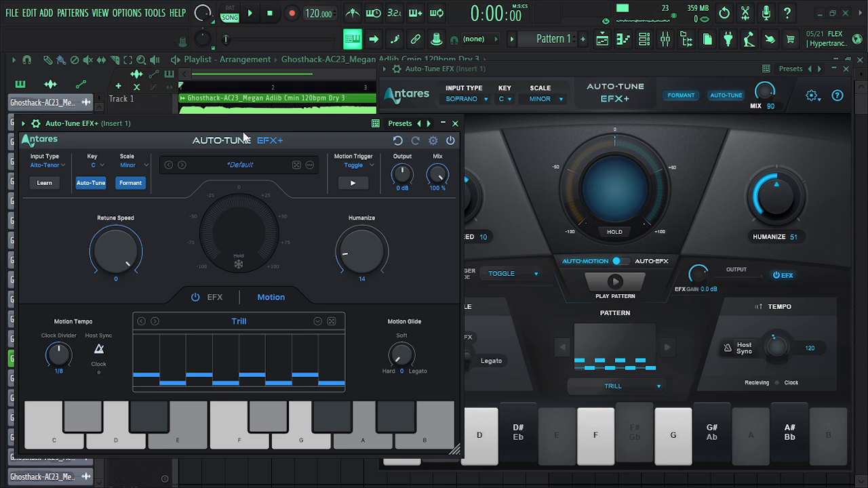
{"action": "left_click_drag", "start_coordinate": [249, 125], "coordinate": [255, 124]}
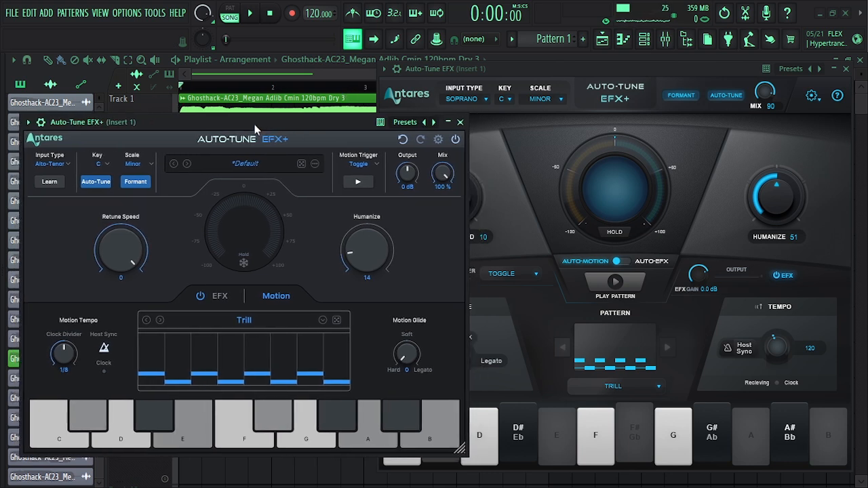
{"action": "left_click", "coordinate": [535, 180]}
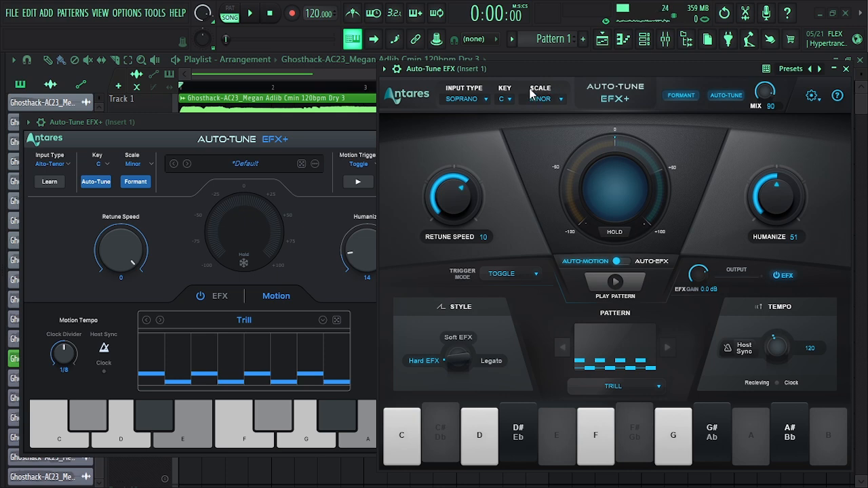
{"action": "left_click_drag", "start_coordinate": [539, 65], "coordinate": [517, 60]}
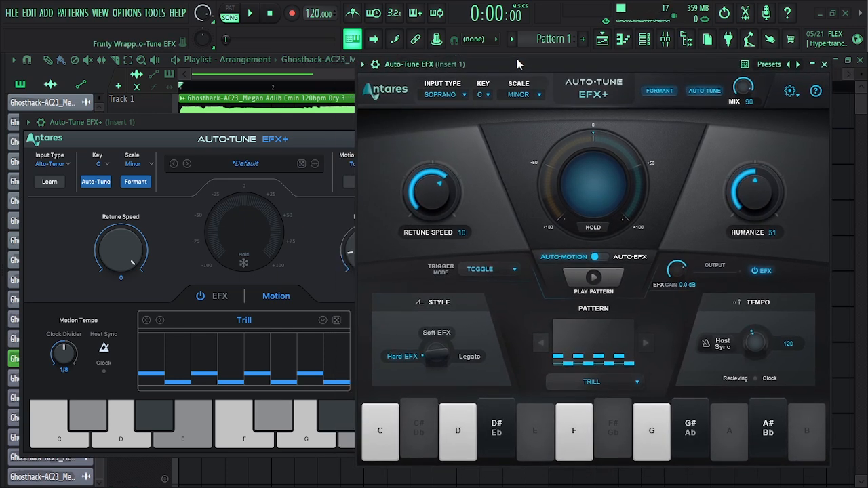
{"action": "left_click", "coordinate": [240, 124]}
{"action": "left_click_drag", "start_coordinate": [606, 66], "coordinate": [625, 70]}
{"action": "left_click", "coordinate": [242, 120]}
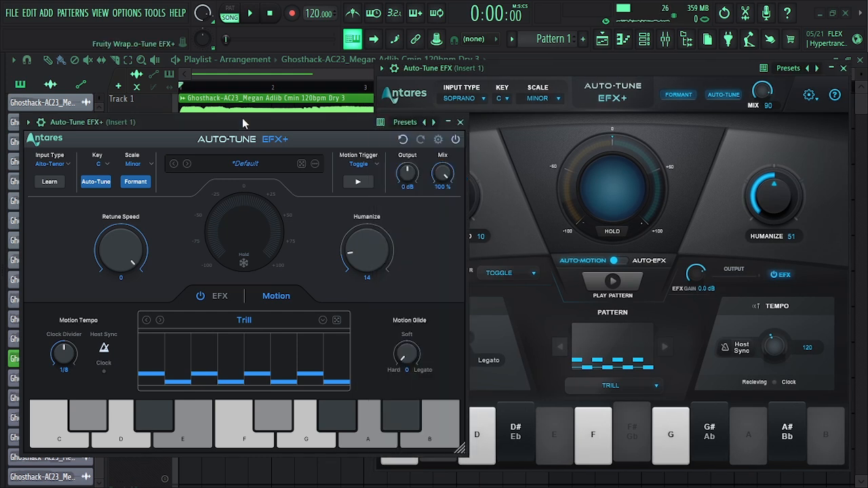
{"action": "left_click_drag", "start_coordinate": [240, 119], "coordinate": [247, 123]}
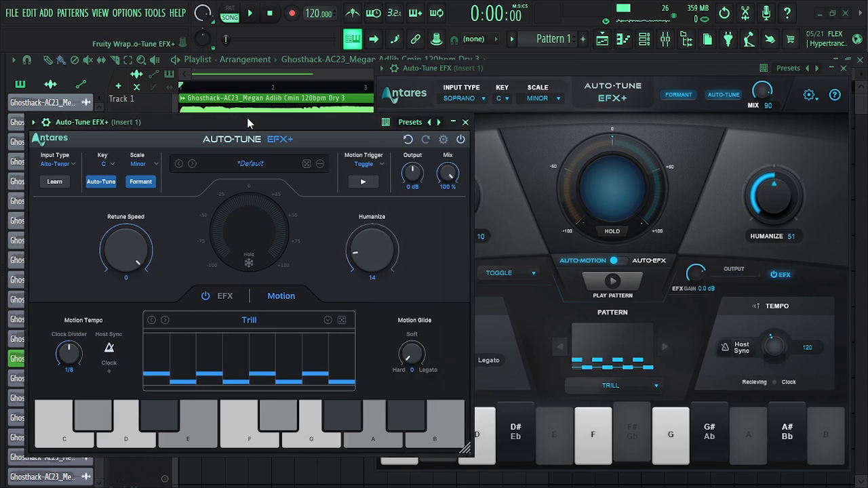
Return Auto-Tune EFX+ to its EFX view and add EQ to the first empty slot and Compress to the second
{"action": "left_click", "coordinate": [219, 299]}
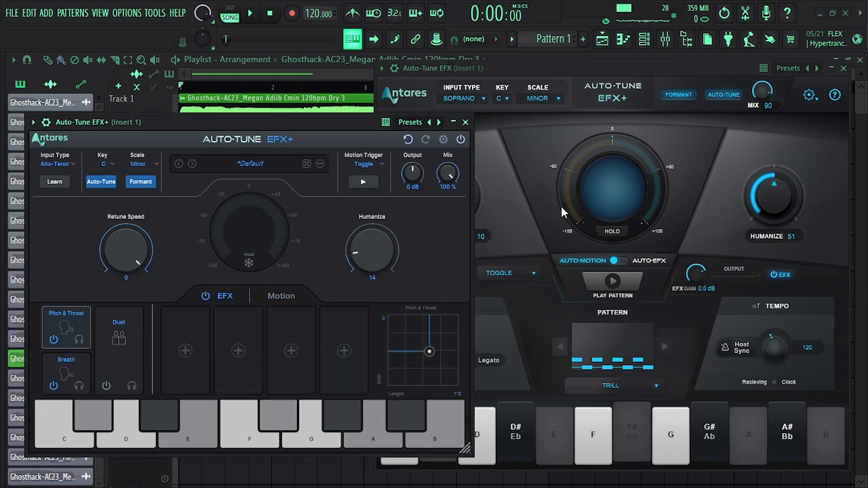
{"action": "left_click", "coordinate": [185, 350]}
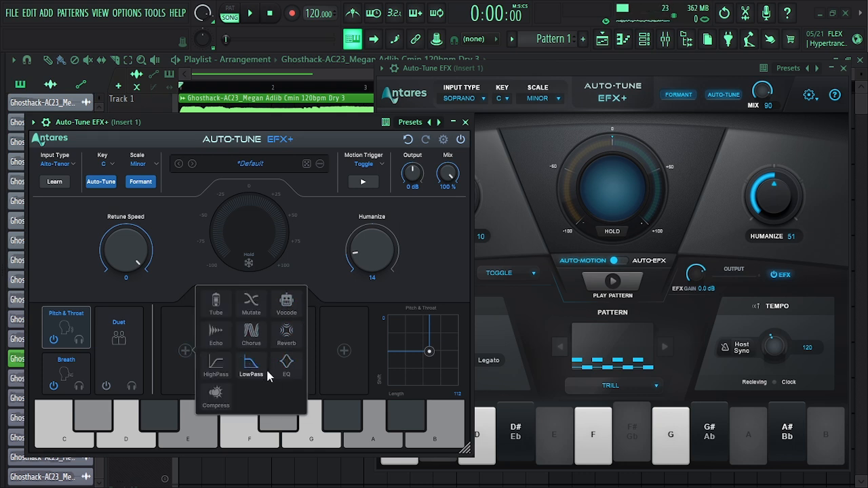
{"action": "left_click", "coordinate": [287, 367]}
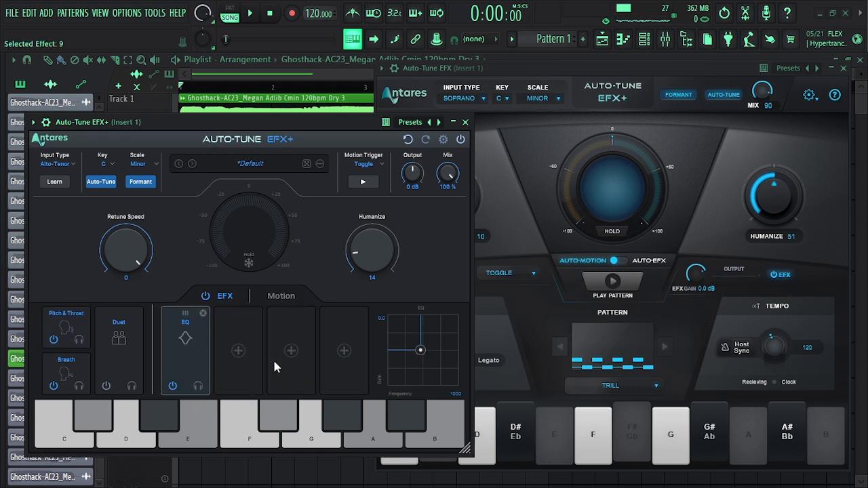
{"action": "left_click", "coordinate": [239, 351]}
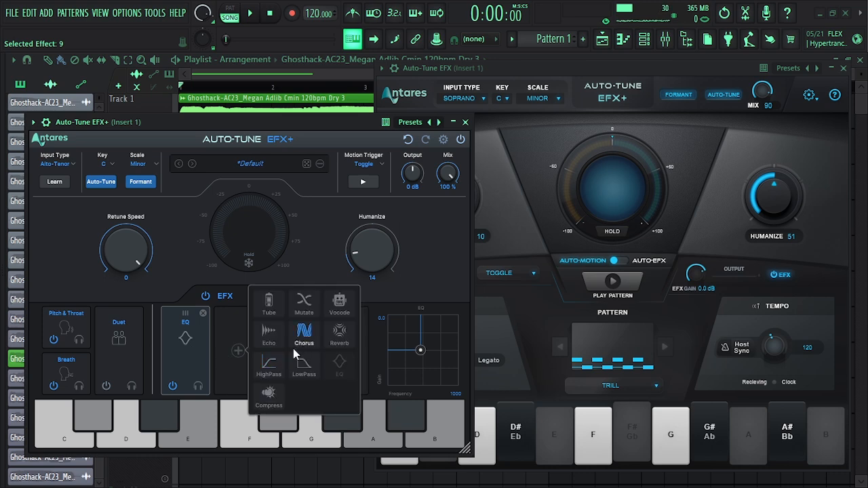
{"action": "left_click", "coordinate": [269, 396]}
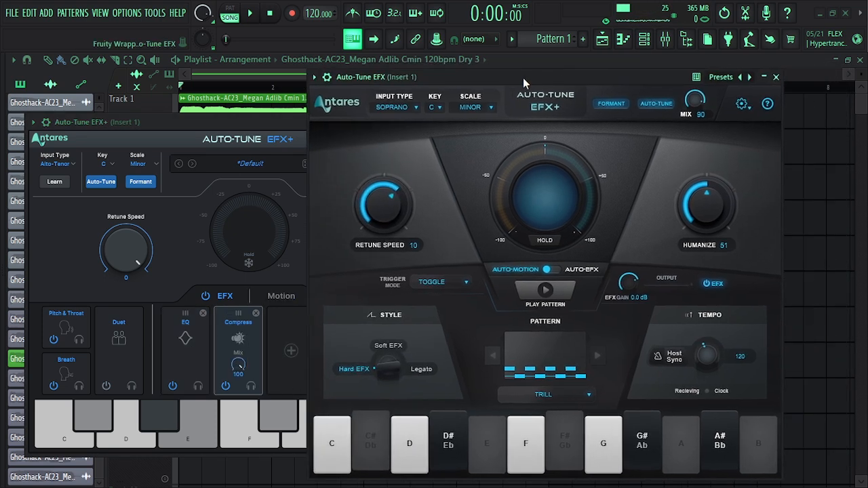
Bring Auto-Tune EFX forward in its Auto-EFX view and close its window
{"action": "left_click_drag", "start_coordinate": [596, 69], "coordinate": [488, 71]}
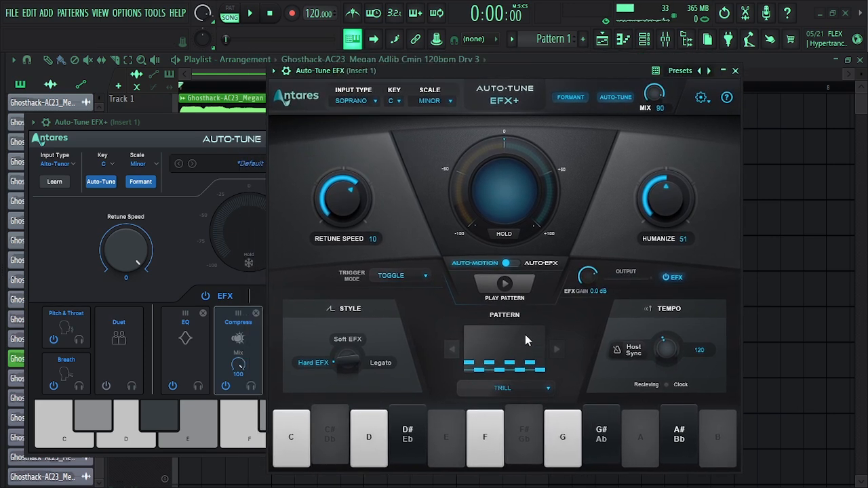
{"action": "left_click", "coordinate": [535, 265]}
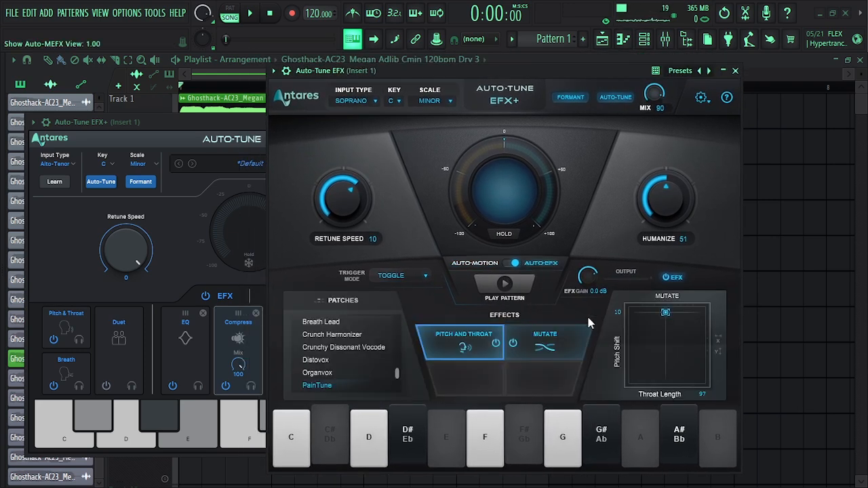
{"action": "left_click", "coordinate": [735, 71]}
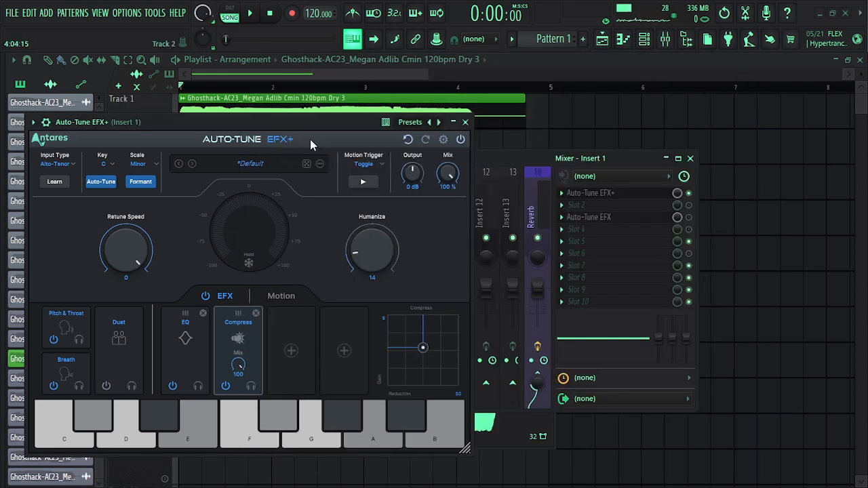
Replace the Auto-Tune EFX+ in slot 1 of Insert 1 with a fresh instance of the same plugin
{"action": "left_click_drag", "start_coordinate": [296, 124], "coordinate": [369, 117]}
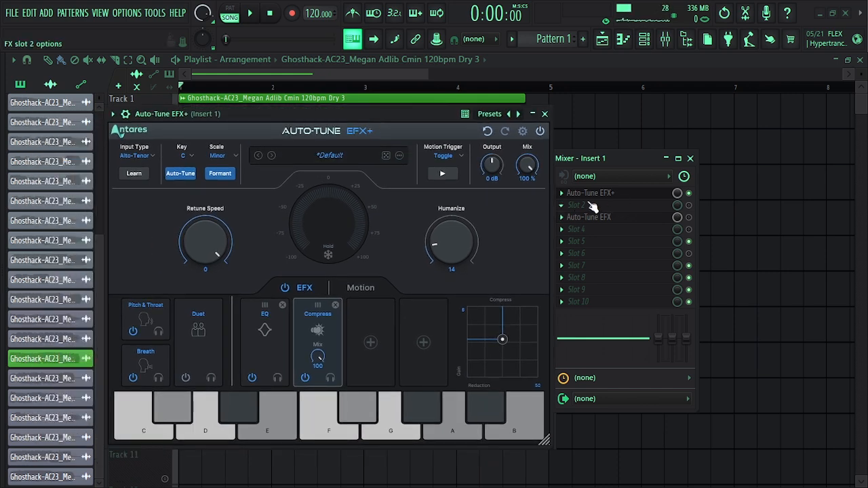
{"action": "left_click", "coordinate": [561, 194]}
{"action": "left_click", "coordinate": [566, 201]}
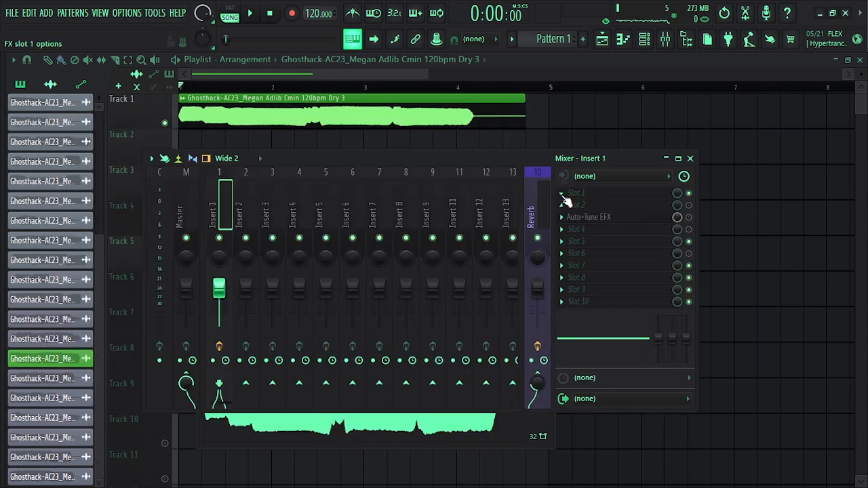
{"action": "left_click", "coordinate": [563, 196]}
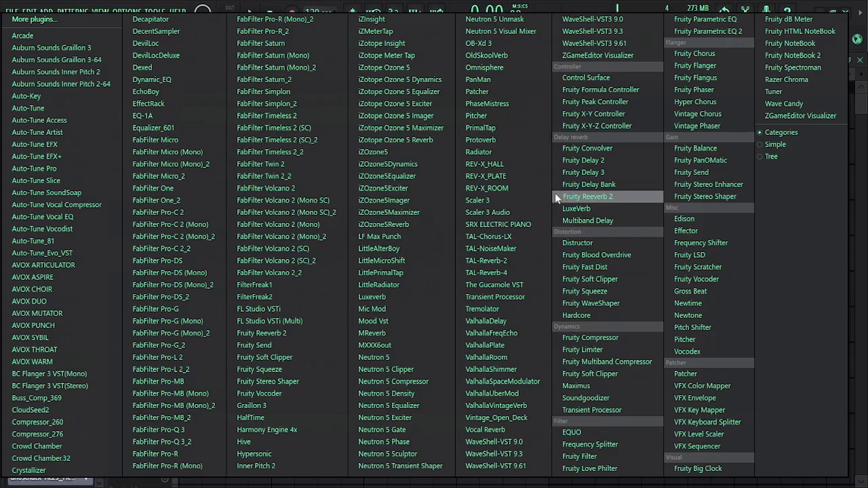
{"action": "left_click", "coordinate": [40, 157]}
Set Auto-Tune EFX+ to the Minor scale with retune speed 7 and humanize 14, and play the vocal
{"action": "left_click", "coordinate": [265, 133]}
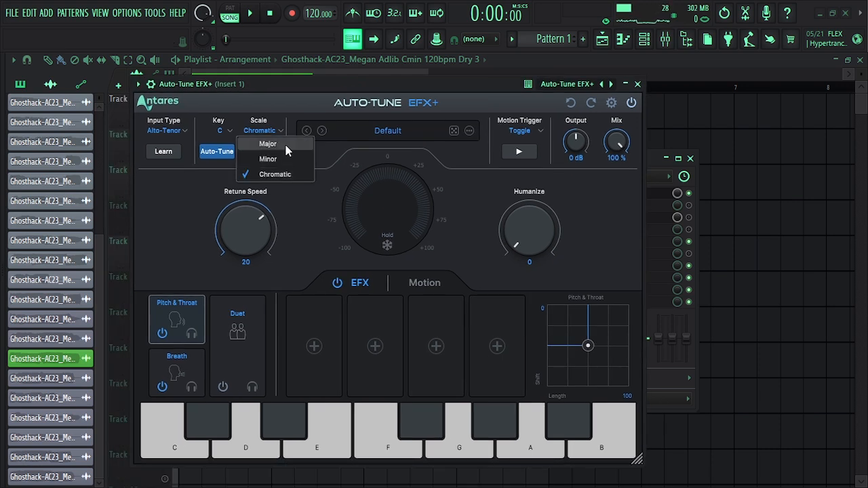
{"action": "left_click", "coordinate": [260, 158]}
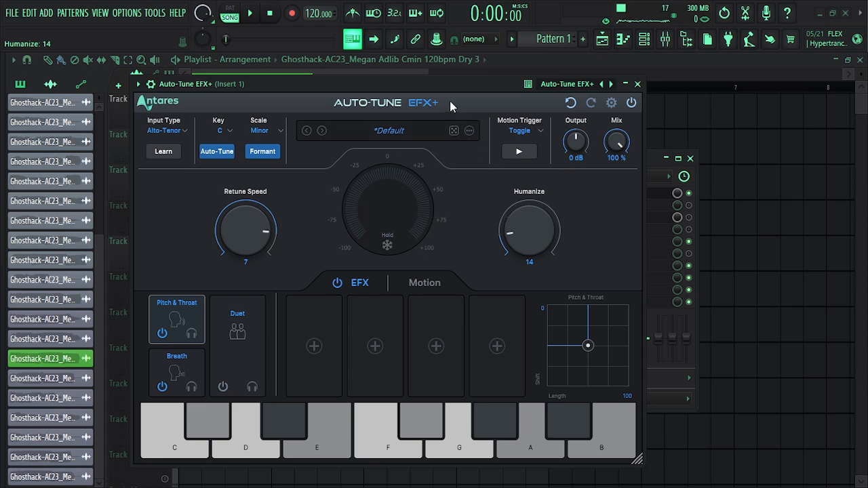
{"action": "key", "text": "space"}
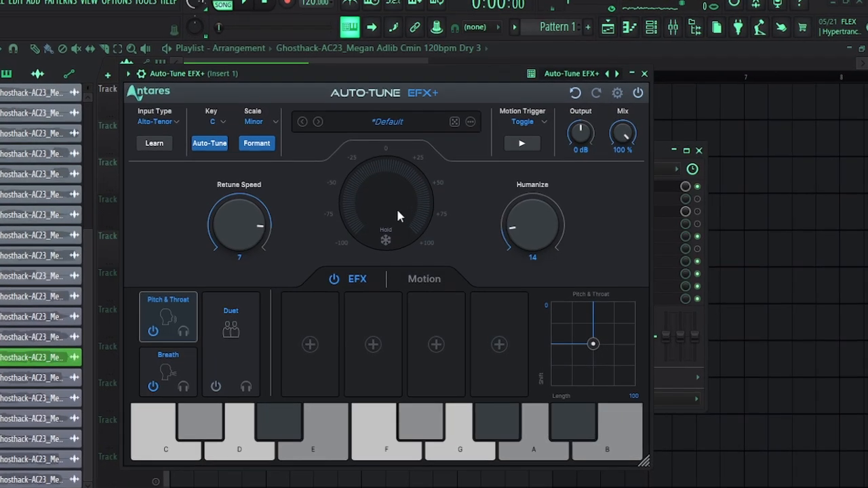
Add Chorus to the first empty effect slot and set its mix to 34 while the vocal plays
{"action": "left_click", "coordinate": [307, 344]}
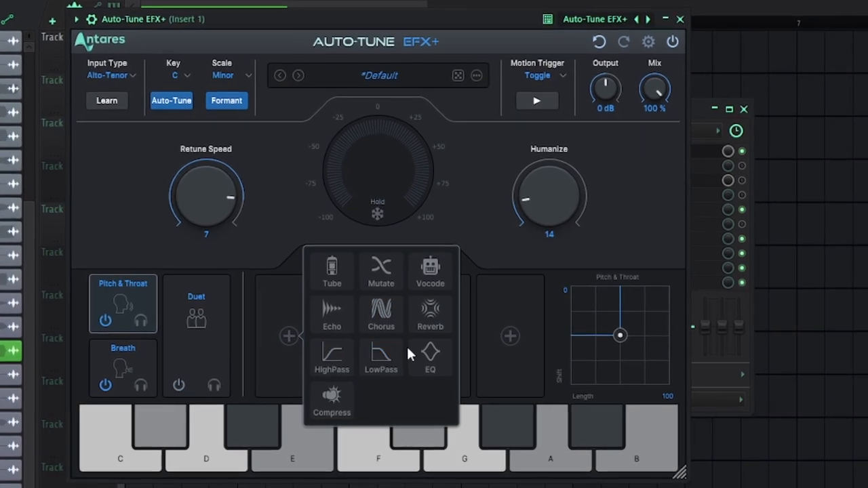
{"action": "left_click", "coordinate": [381, 311]}
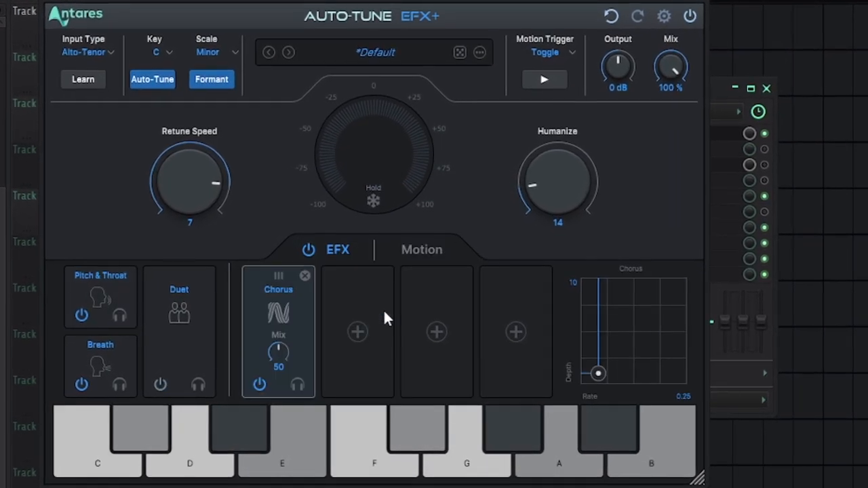
{"action": "key", "text": "space"}
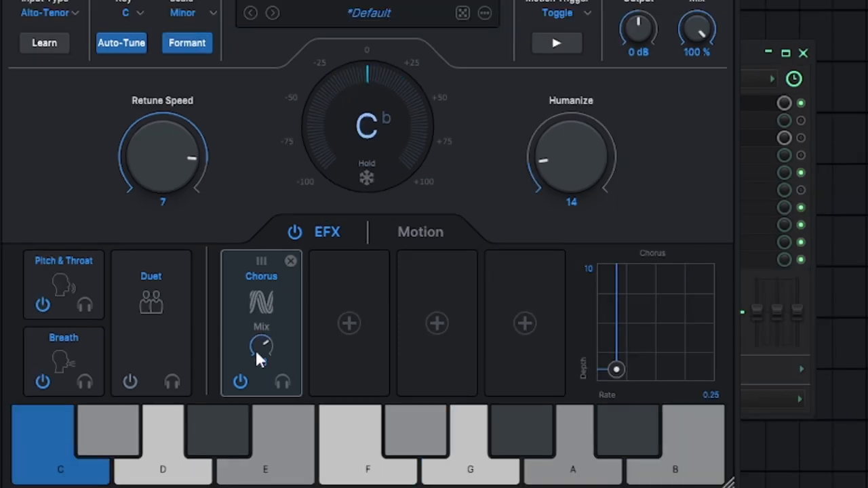
{"action": "left_click_drag", "start_coordinate": [254, 322], "coordinate": [253, 317]}
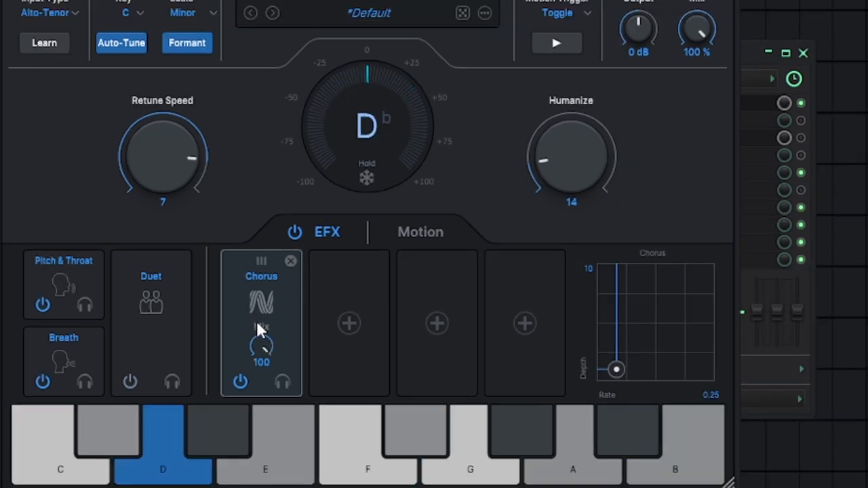
{"action": "left_click_drag", "start_coordinate": [268, 400], "coordinate": [286, 462]}
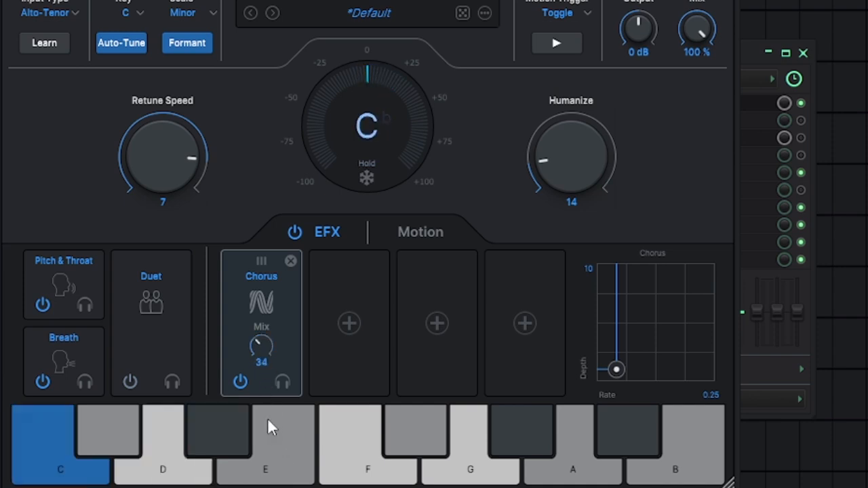
Remove the Chorus effect, switch off the Breath and Pitch & Throat effects, and stop the vocal playback
{"action": "mouse_move", "coordinate": [268, 419]}
{"action": "left_mouse_down"}
{"action": "mouse_move", "coordinate": [264, 407]}
{"action": "mouse_move", "coordinate": [267, 426]}
{"action": "left_mouse_up"}
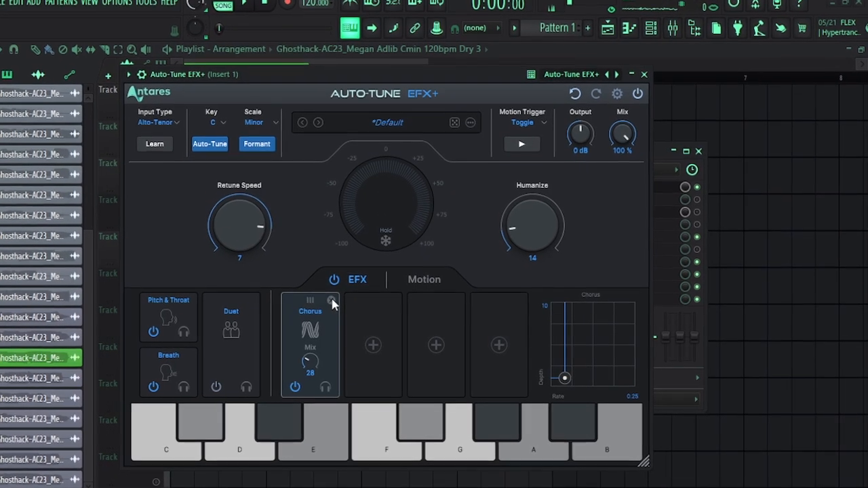
{"action": "left_click", "coordinate": [331, 301]}
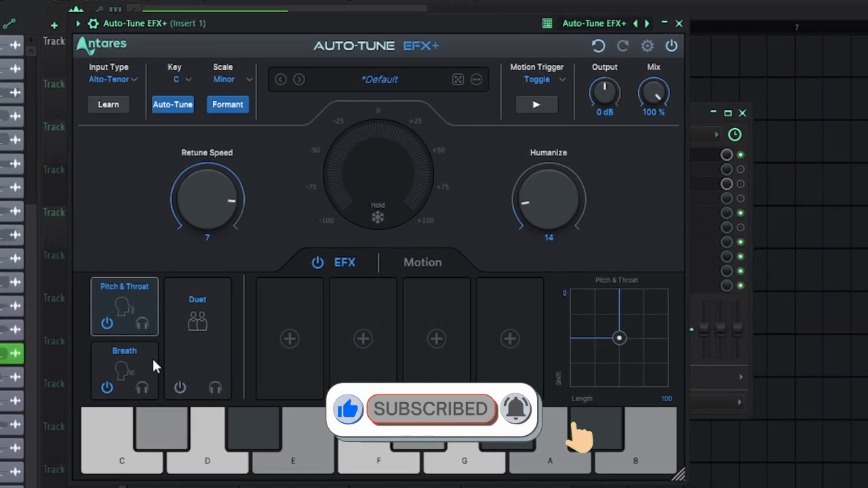
{"action": "left_click", "coordinate": [102, 392]}
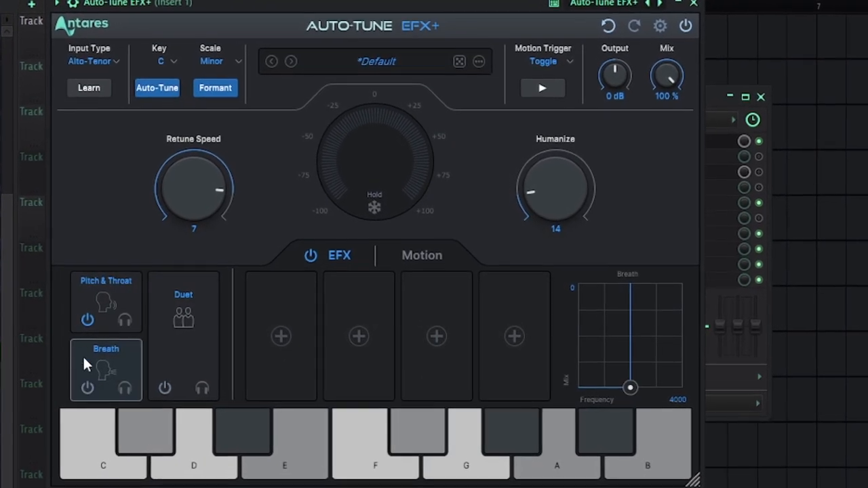
{"action": "left_click", "coordinate": [79, 316]}
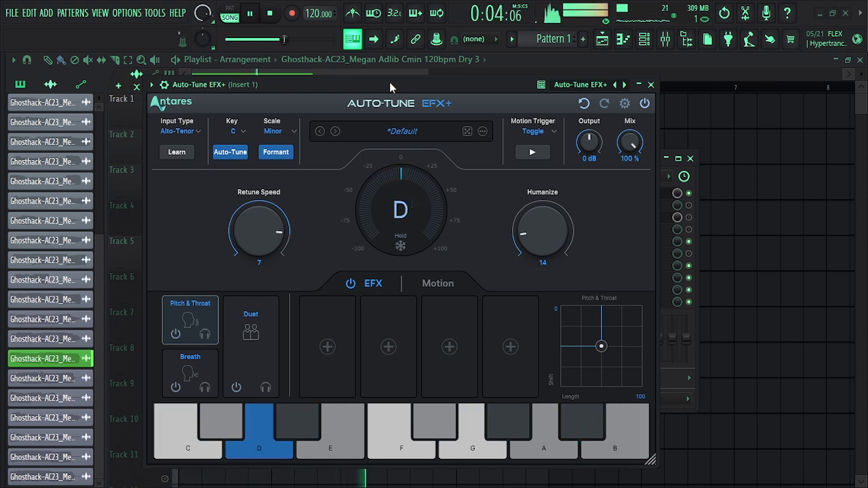
{"action": "key", "text": "space"}
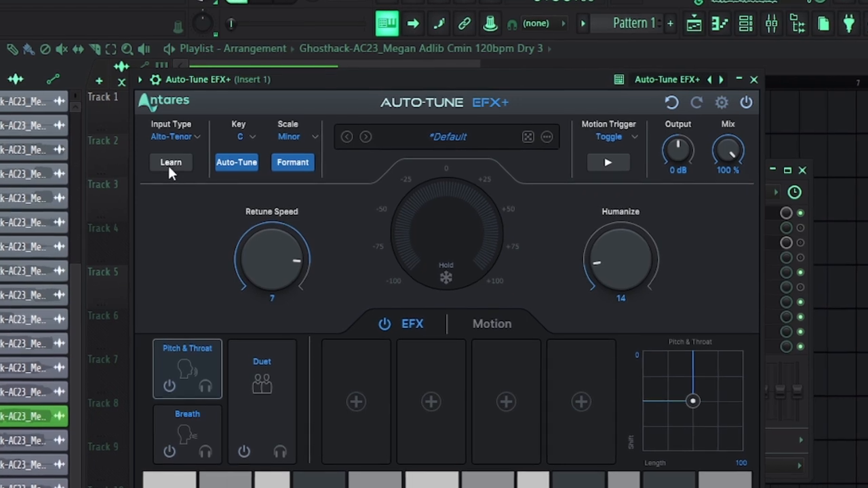
Have Auto-Tune EFX+ learn the input type from the vocal, then check the list of available input types
{"action": "left_click", "coordinate": [170, 167]}
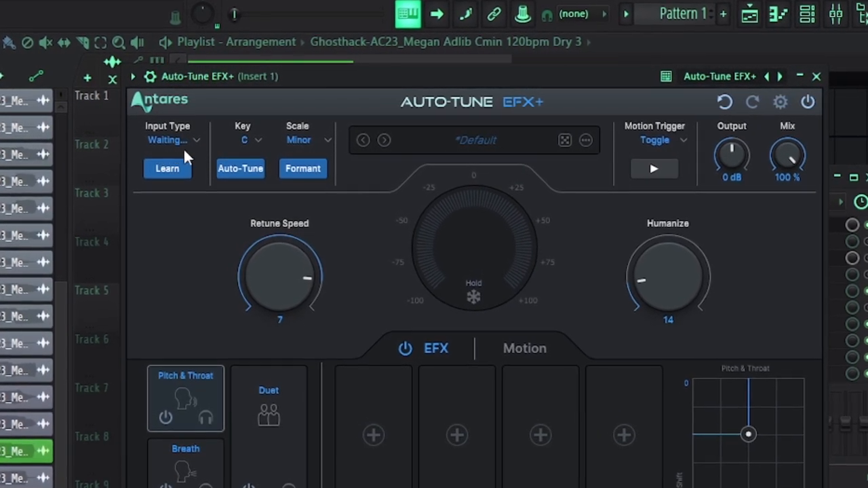
{"action": "left_click_drag", "start_coordinate": [309, 79], "coordinate": [276, 89]}
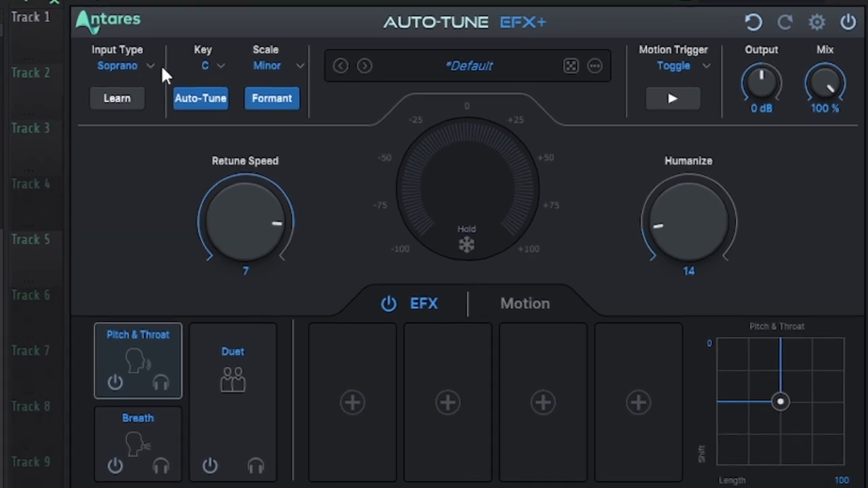
{"action": "left_click", "coordinate": [118, 59]}
{"action": "left_click", "coordinate": [90, 237]}
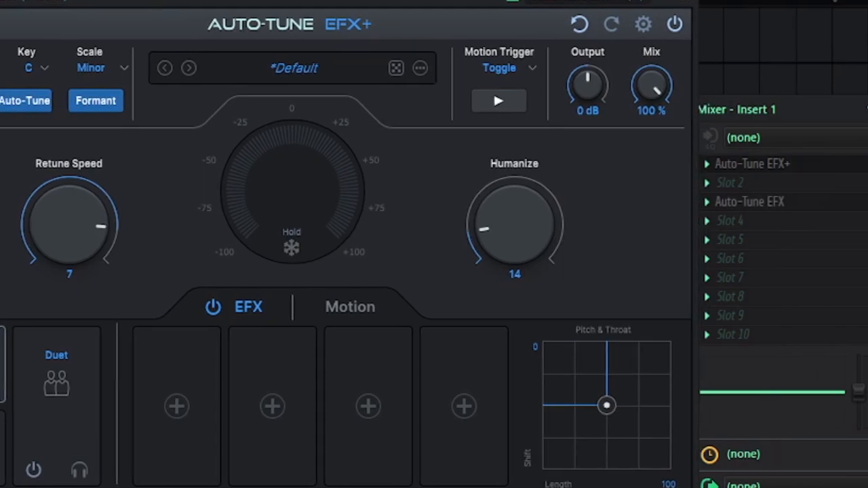
Open Auto-Tune EFX from Insert 1 and arrange its window behind Auto-Tune EFX+ to compare both interfaces
{"action": "left_click", "coordinate": [836, 204]}
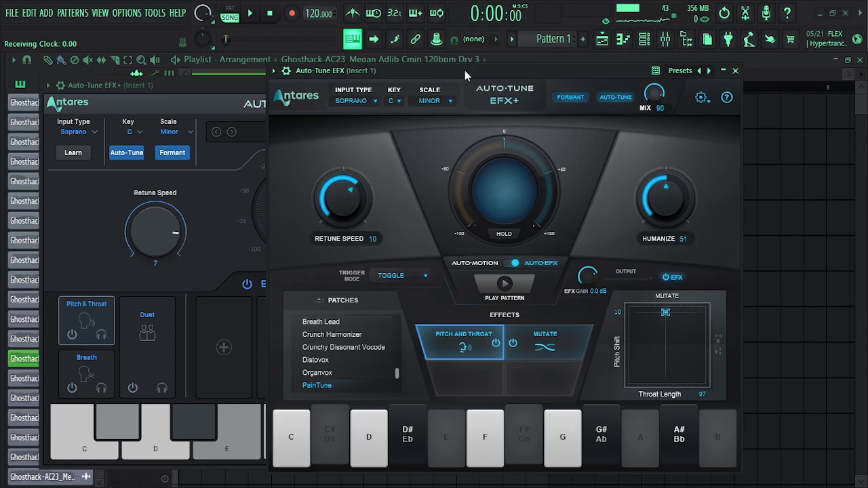
{"action": "left_click_drag", "start_coordinate": [464, 70], "coordinate": [565, 73]}
{"action": "mouse_move", "coordinate": [324, 92]}
{"action": "left_mouse_down"}
{"action": "mouse_move", "coordinate": [306, 90]}
{"action": "mouse_move", "coordinate": [326, 91]}
{"action": "left_mouse_up"}
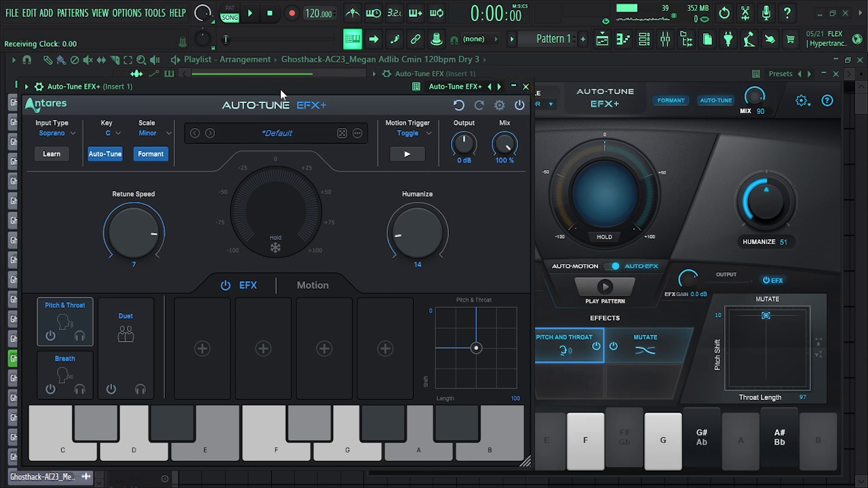
{"action": "left_click_drag", "start_coordinate": [281, 89], "coordinate": [372, 89]}
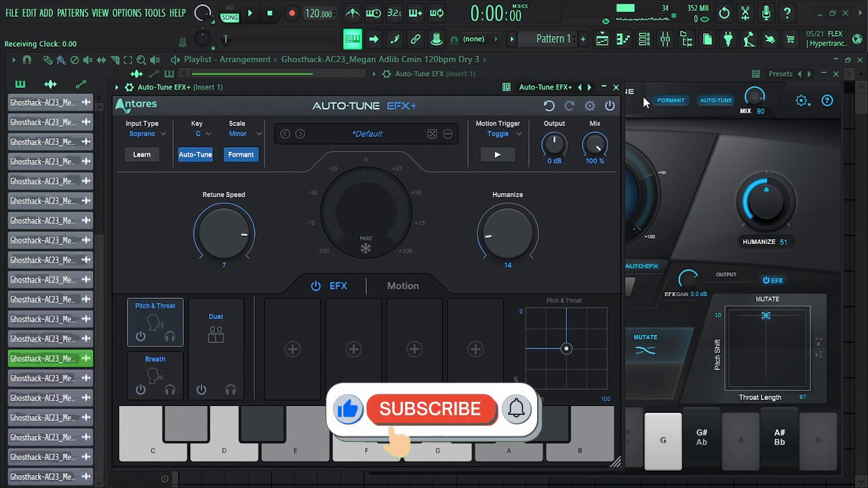